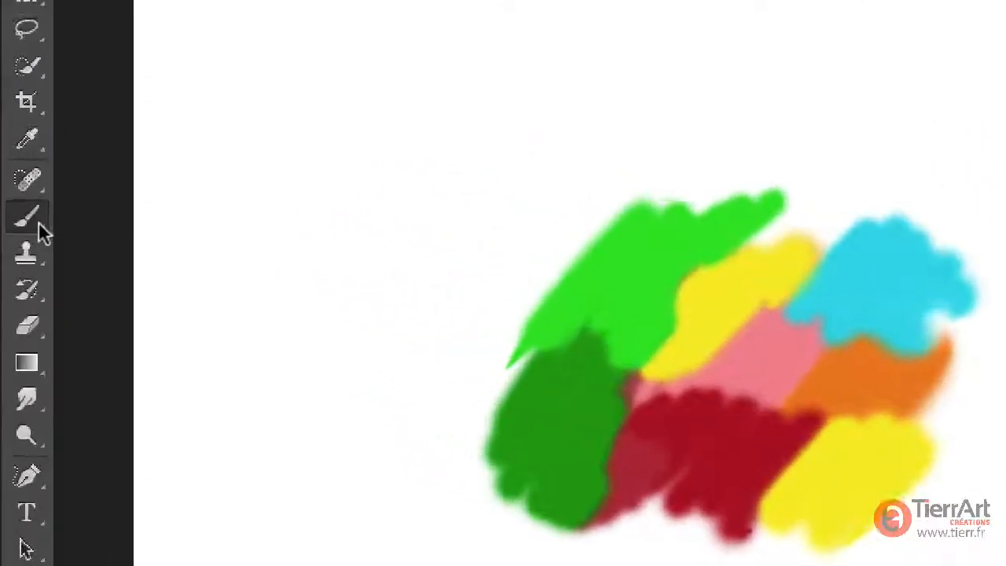
Step: Switch to the Mixer Brush tool (Pinceau mélangeur) and give it a hard round tip of 117 px
right_click(21, 225)
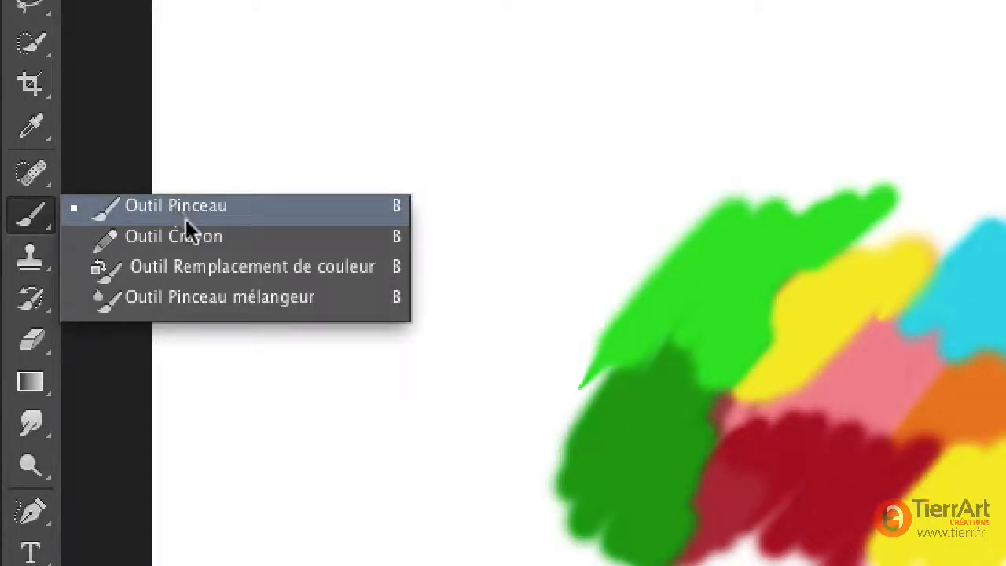
click(208, 297)
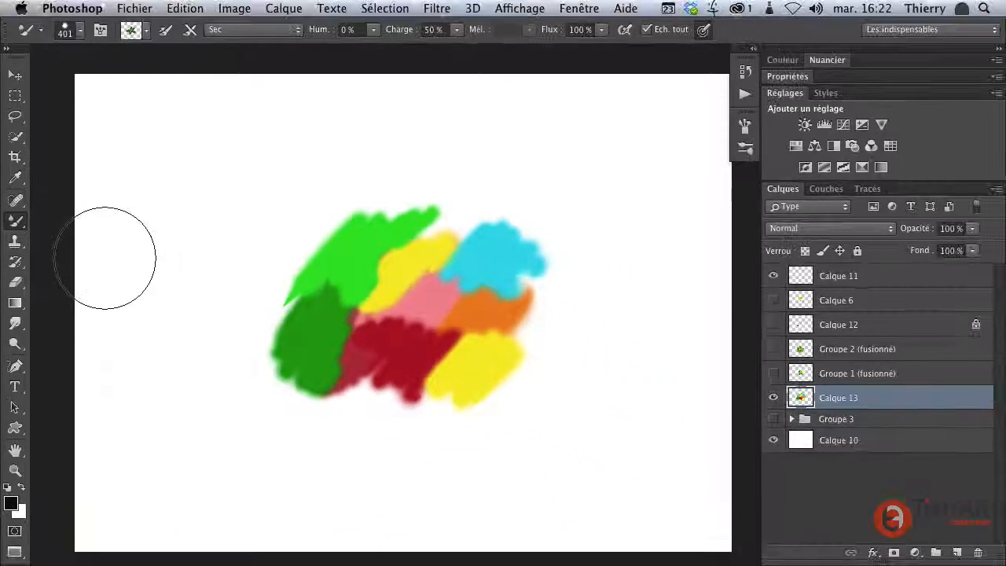
drag(505, 268, 464, 269)
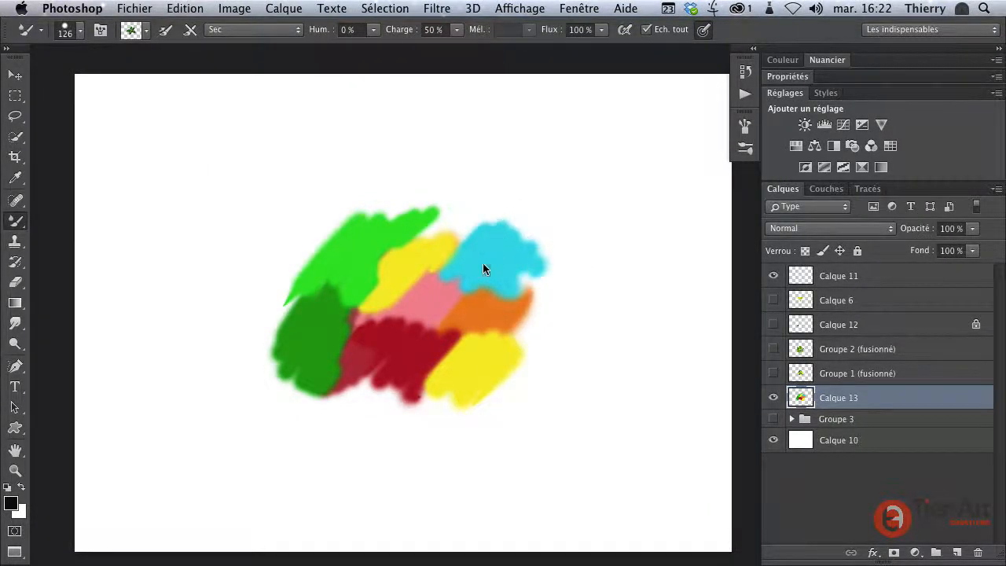
right_click(565, 234)
mouse_move(856, 307)
mouse_down()
mouse_move(856, 389)
mouse_move(857, 292)
mouse_up()
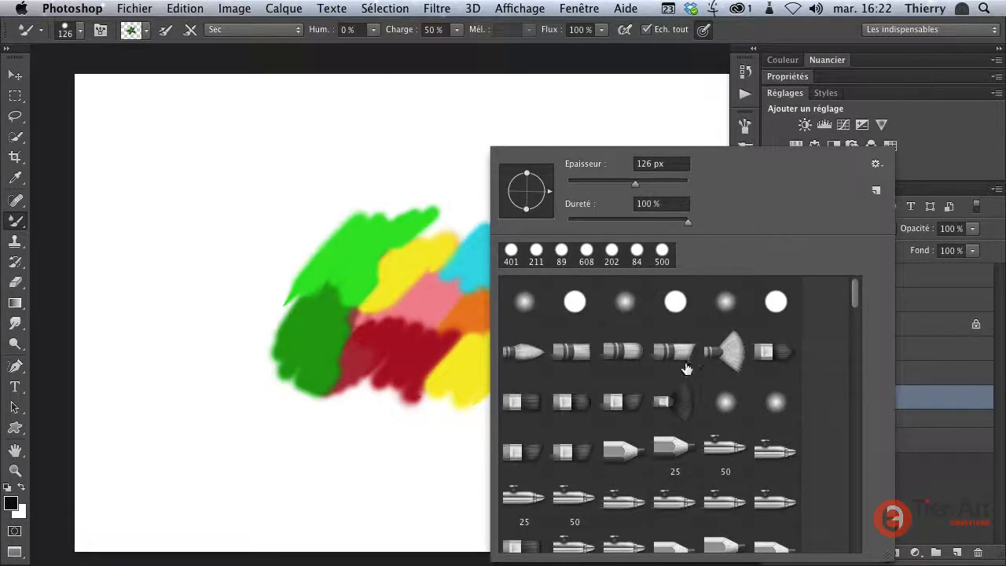
double_click(680, 305)
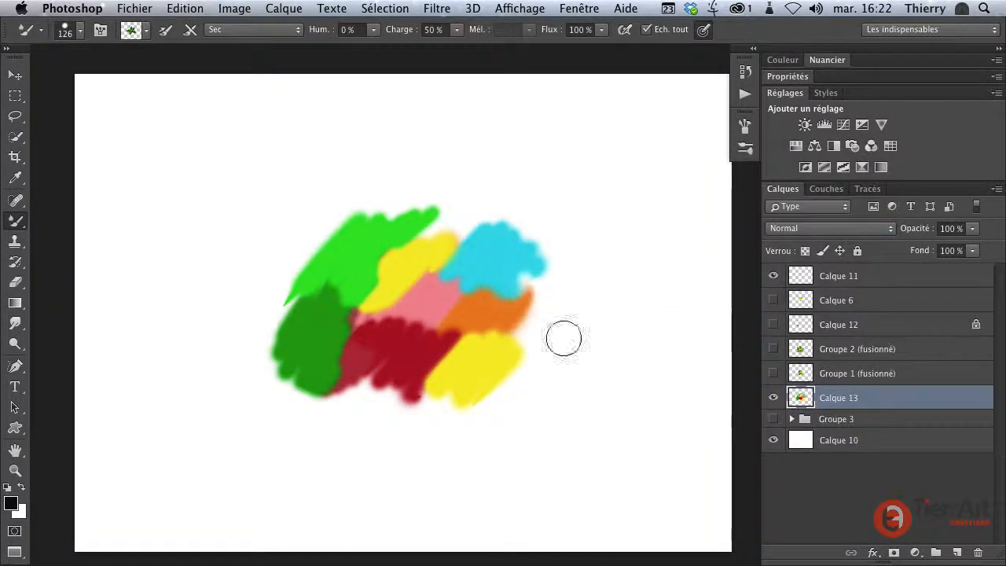
mouse_move(427, 304)
mouse_down()
mouse_move(451, 303)
mouse_move(434, 411)
mouse_move(442, 184)
mouse_move(431, 439)
mouse_move(400, 441)
mouse_up()
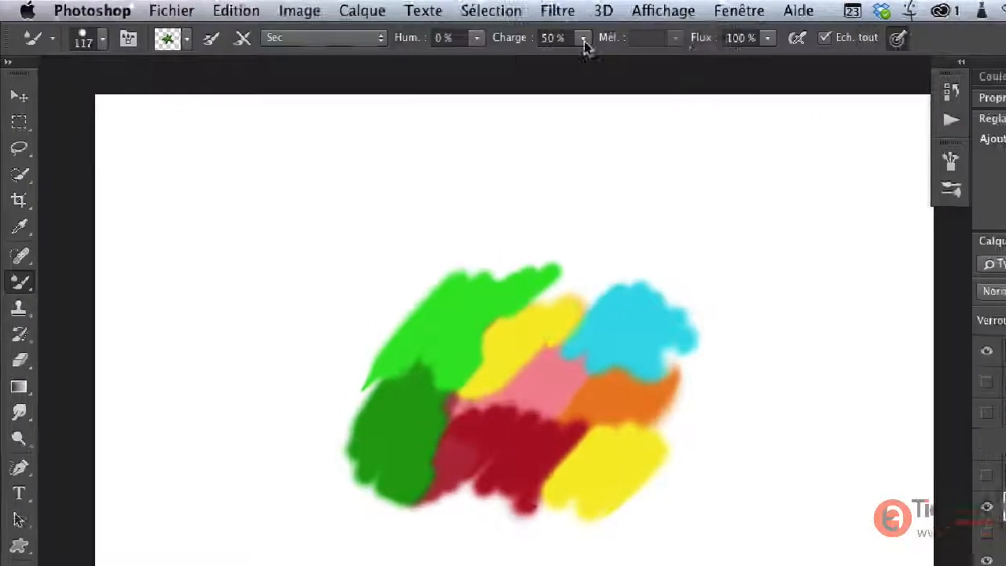
Step: Set the mixer brush's blending preset to Humide
click(381, 39)
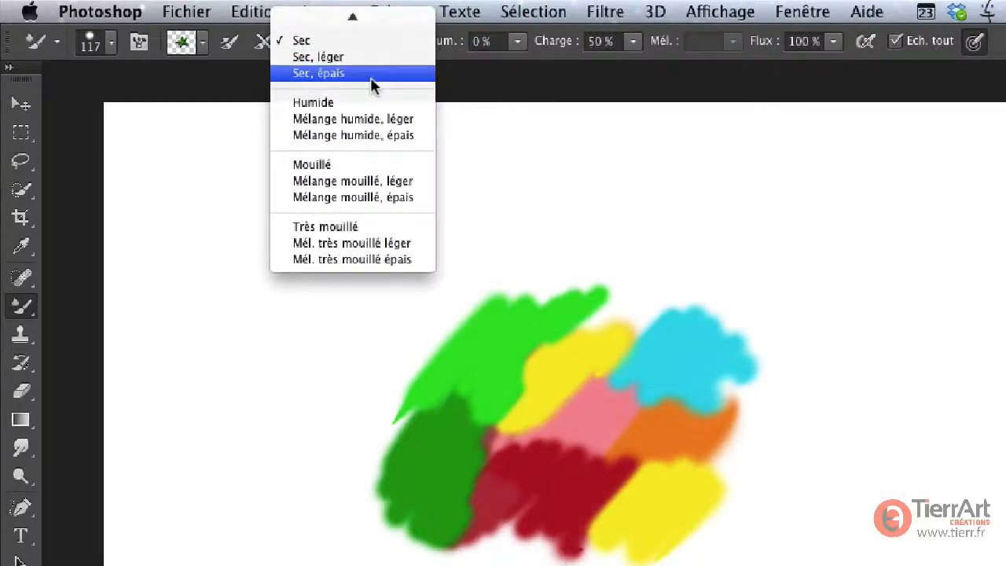
mouse_move(398, 16)
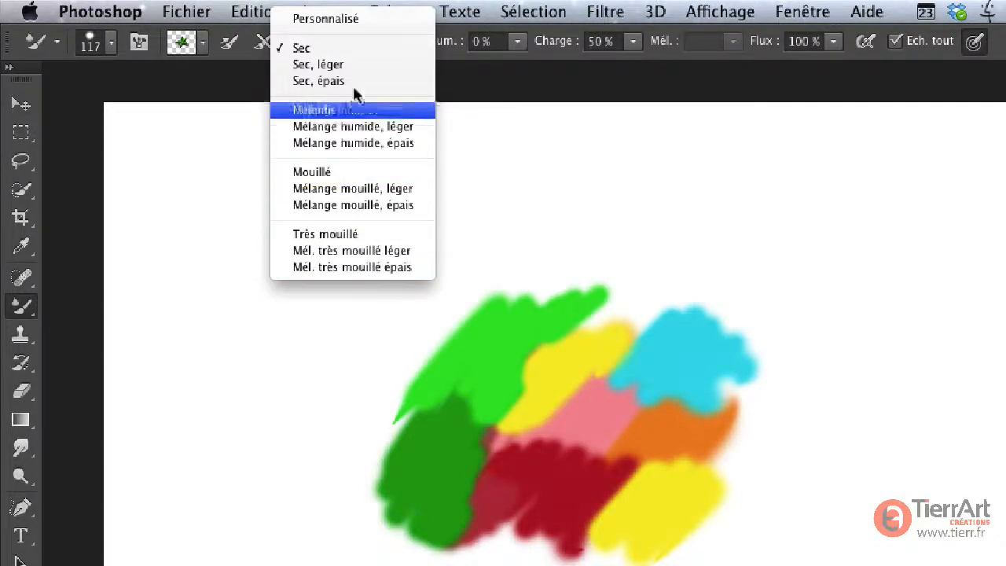
click(328, 110)
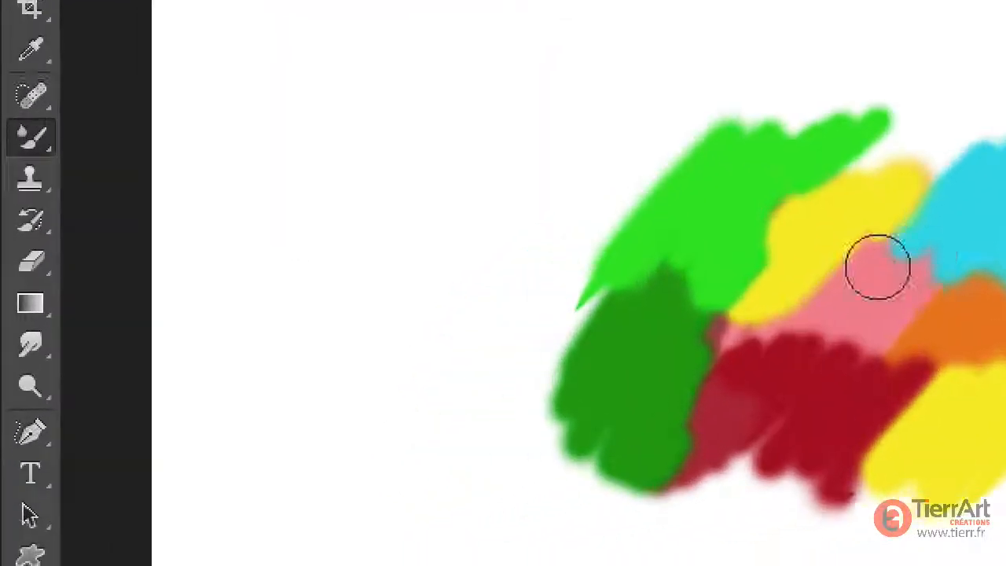
Step: Select the Smudge tool, try it on the cyan patch, and choose a 139 px soft round tip
click(28, 440)
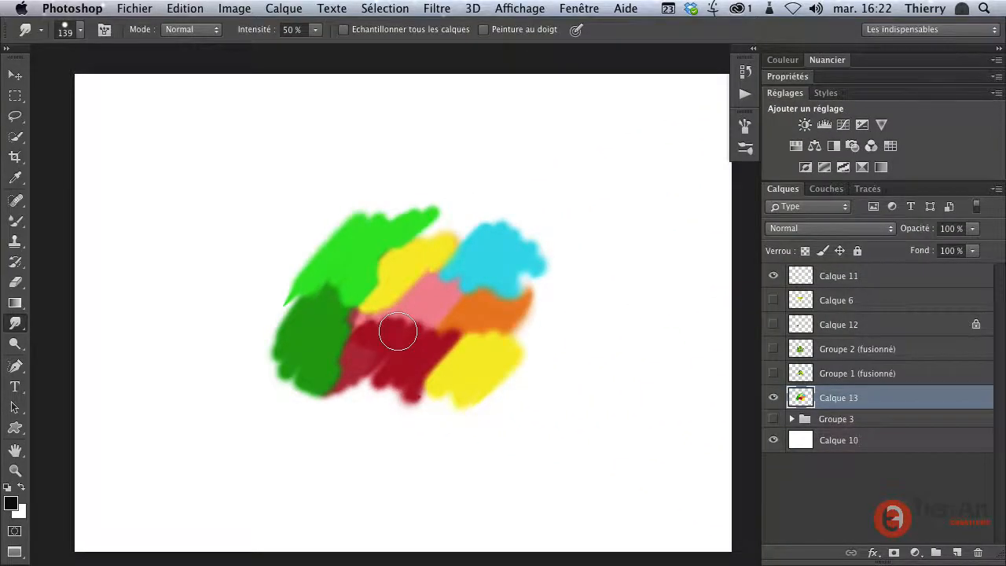
mouse_move(470, 261)
mouse_down()
mouse_move(481, 296)
mouse_move(500, 297)
mouse_move(488, 297)
mouse_move(486, 285)
mouse_move(509, 283)
mouse_move(494, 284)
mouse_move(496, 298)
mouse_move(504, 292)
mouse_move(486, 272)
mouse_move(491, 294)
mouse_move(512, 280)
mouse_move(489, 298)
mouse_move(505, 272)
mouse_move(501, 296)
mouse_move(470, 300)
mouse_move(506, 282)
mouse_move(472, 303)
mouse_move(497, 297)
mouse_move(474, 278)
mouse_up()
right_click(484, 263)
double_click(728, 310)
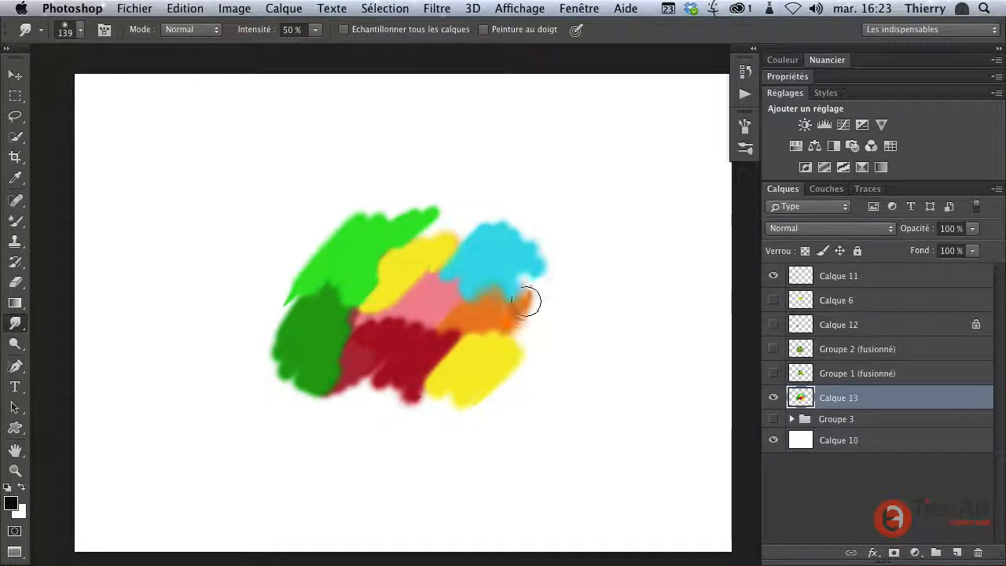
right_click(496, 308)
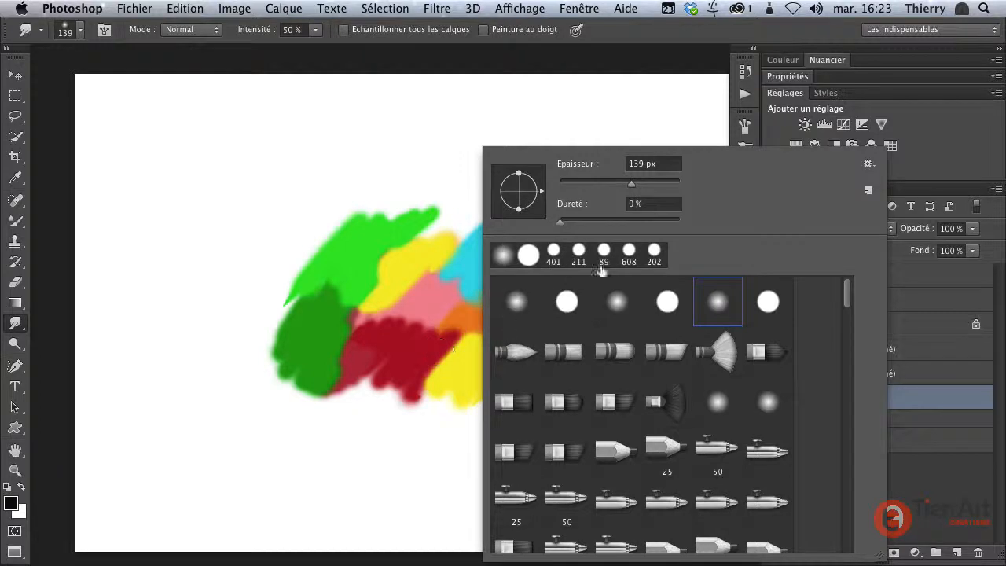
click(617, 309)
Step: Smudge the cyan patch into the orange one below it, enabling Peinture au doigt for the last strokes
click(471, 302)
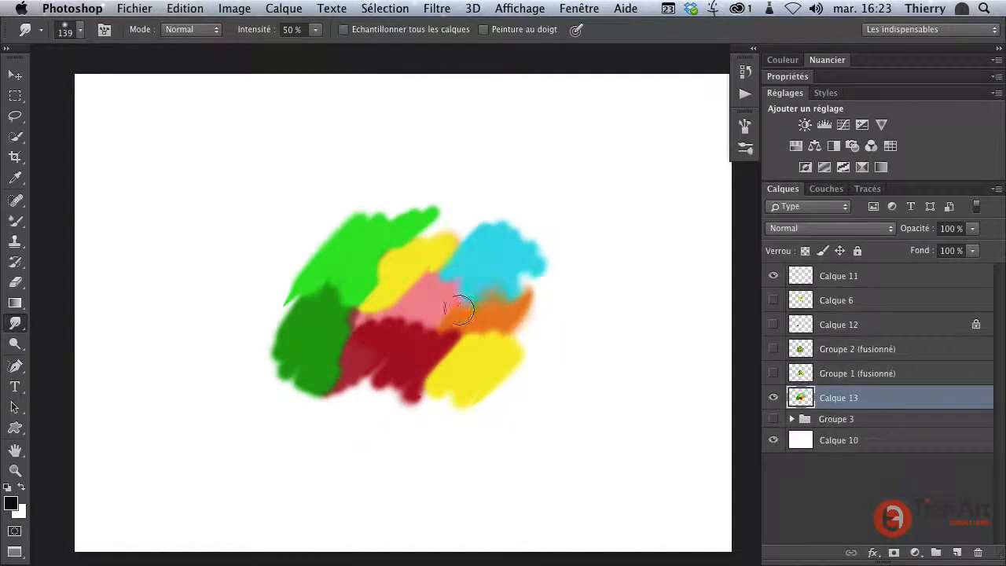
mouse_move(455, 303)
mouse_down()
mouse_move(465, 288)
mouse_move(470, 296)
mouse_up()
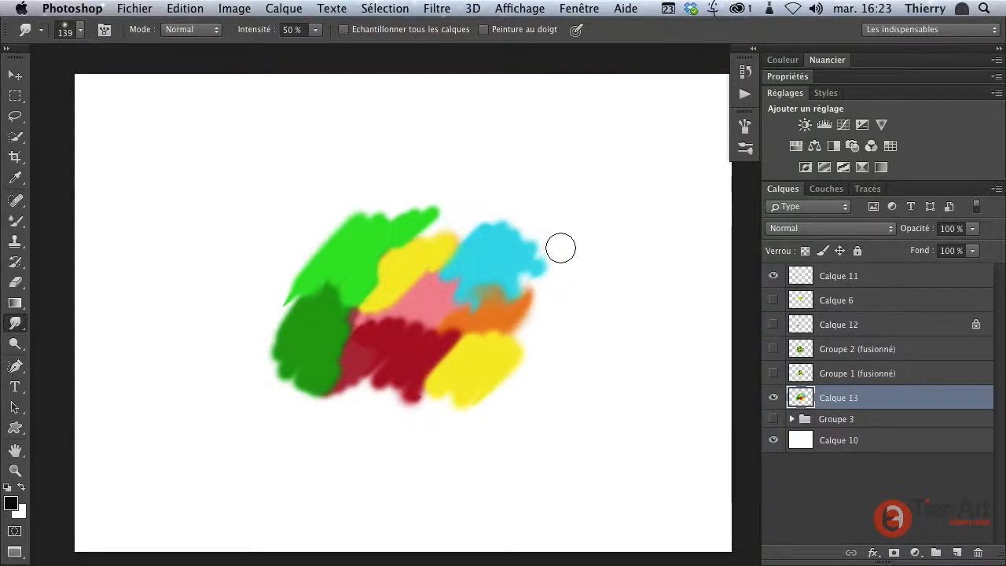
mouse_move(540, 257)
mouse_down()
mouse_move(552, 247)
mouse_move(557, 259)
mouse_move(531, 292)
mouse_move(532, 269)
mouse_move(524, 281)
mouse_move(535, 287)
mouse_move(517, 302)
mouse_up()
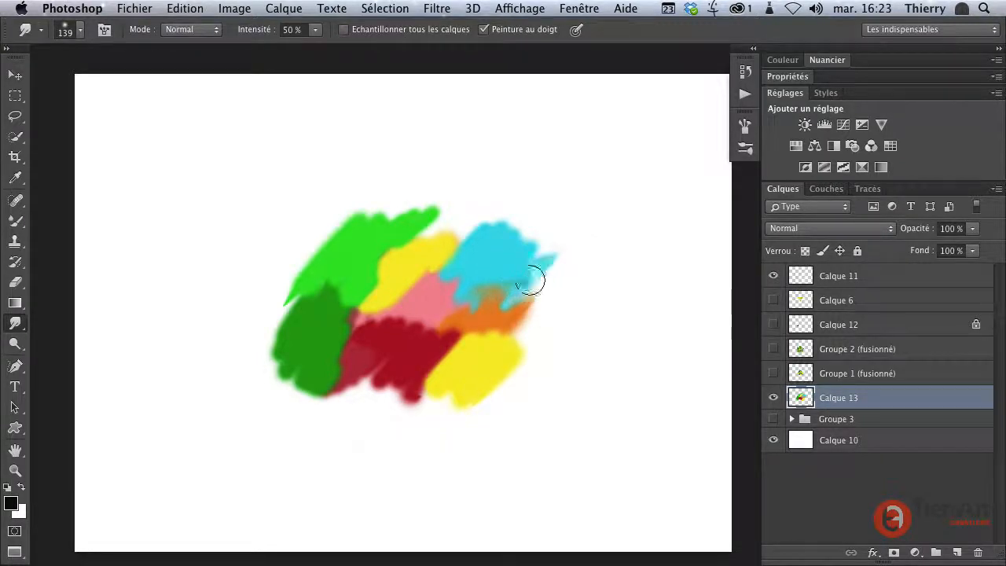
mouse_move(517, 317)
mouse_down()
mouse_move(541, 266)
mouse_move(536, 291)
mouse_move(494, 297)
mouse_move(521, 275)
mouse_move(513, 286)
mouse_up()
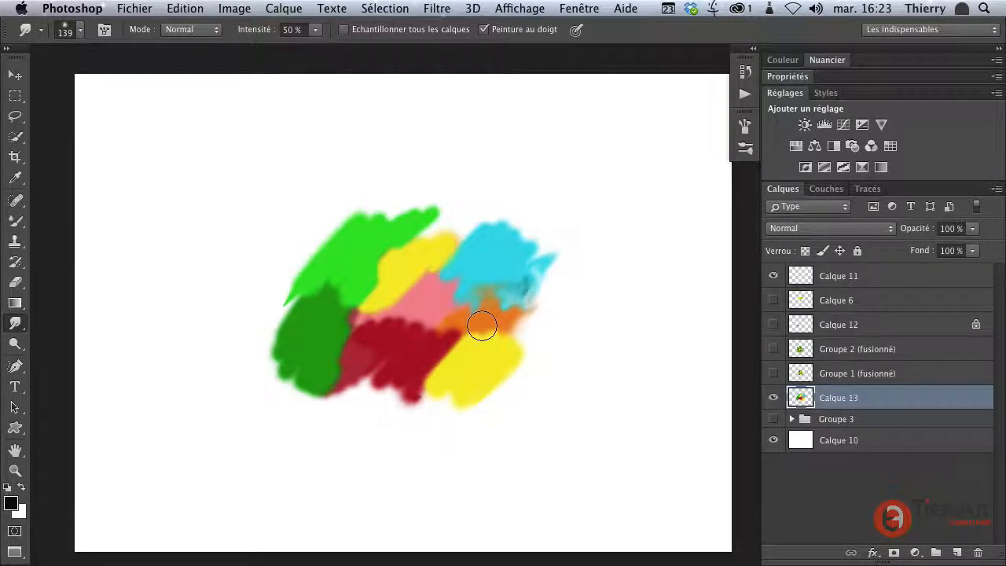
Step: Return to the Mixer Brush, paint over the yellow and cyan border, and enable cleaning the brush after each stroke
click(17, 221)
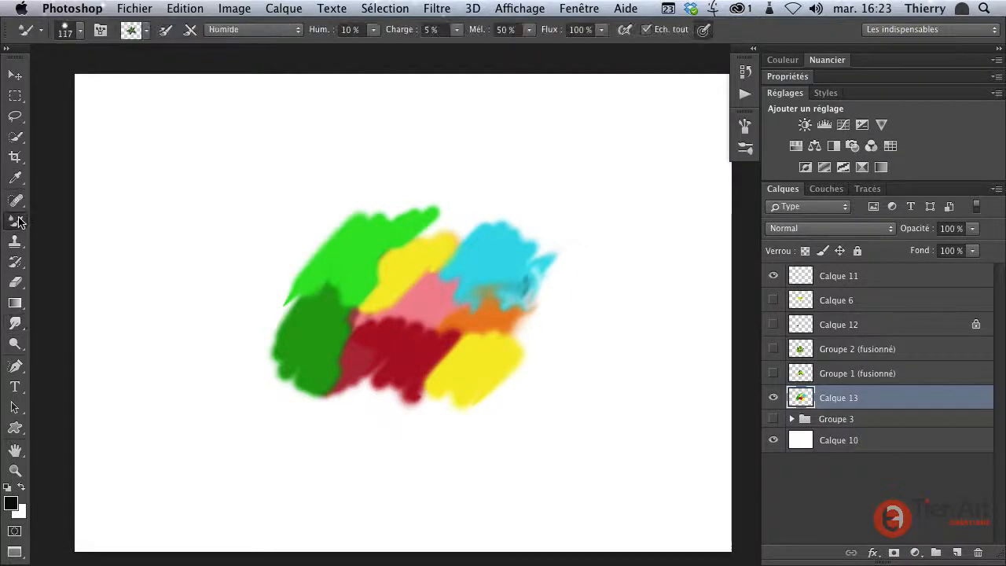
drag(447, 268, 456, 257)
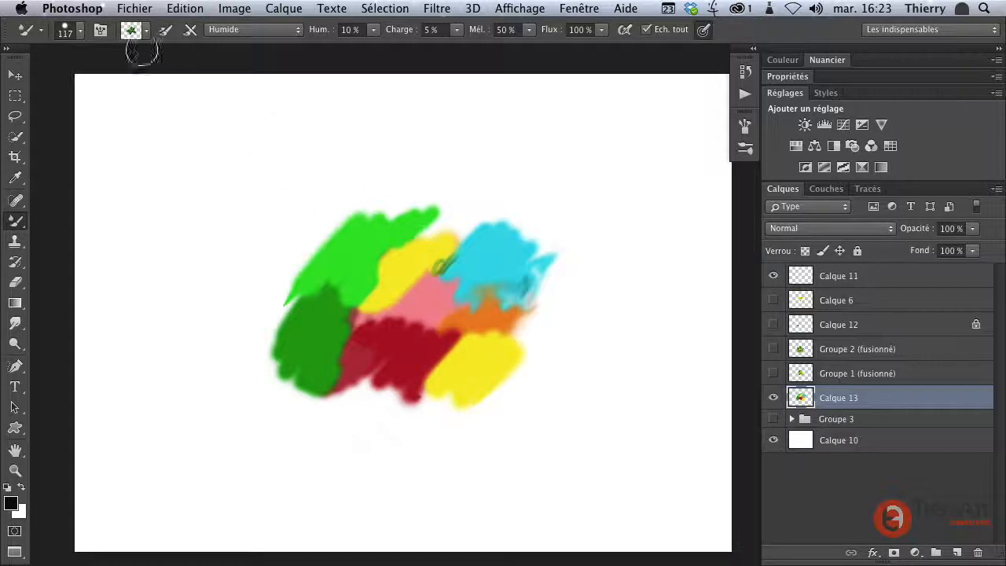
click(189, 30)
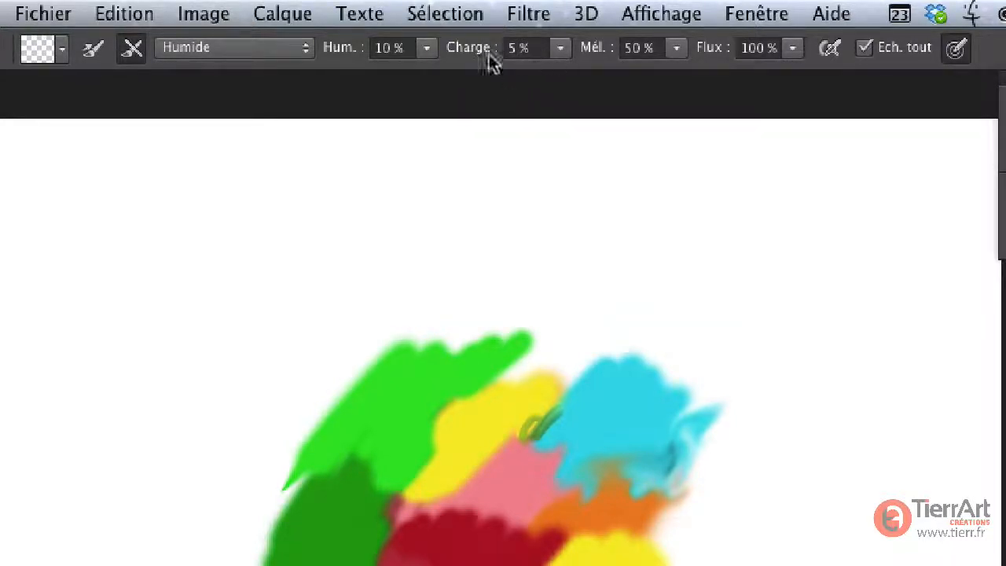
Step: Set the brush load (Charge) to 6% and blend the yellow and cyan patches where they meet
click(561, 49)
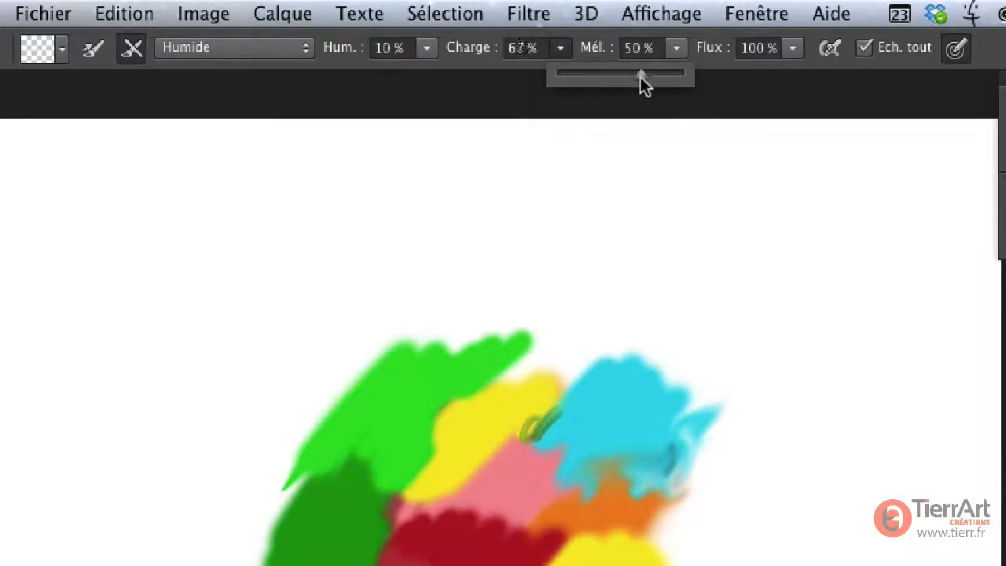
drag(582, 85, 551, 78)
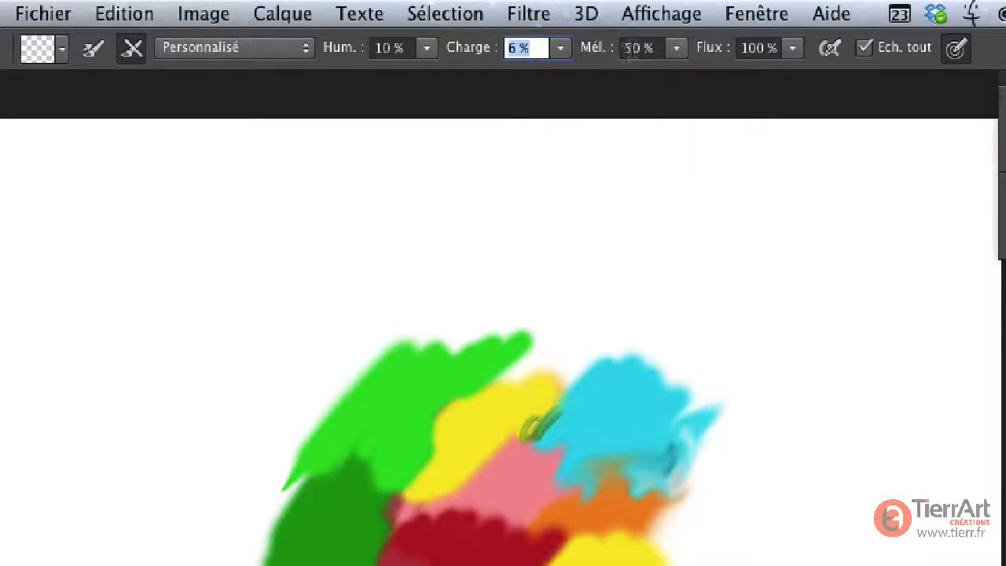
mouse_move(545, 428)
mouse_down()
mouse_move(521, 426)
mouse_move(555, 394)
mouse_move(546, 408)
mouse_move(562, 407)
mouse_move(555, 433)
mouse_move(525, 417)
mouse_move(577, 412)
mouse_move(523, 420)
mouse_move(538, 396)
mouse_move(574, 404)
mouse_move(563, 417)
mouse_move(524, 423)
mouse_move(521, 395)
mouse_move(541, 430)
mouse_move(529, 397)
mouse_move(581, 403)
mouse_move(577, 417)
mouse_move(521, 419)
mouse_move(548, 465)
mouse_up()
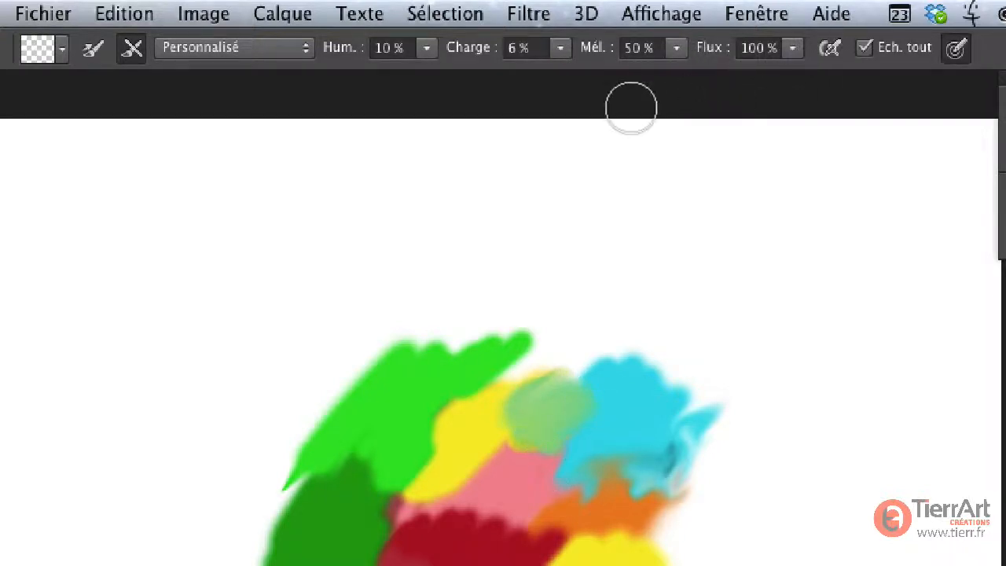
Step: Lower the flow (Flux) to 17% and smear the upper edge of the light green patch
click(792, 47)
drag(796, 74, 761, 75)
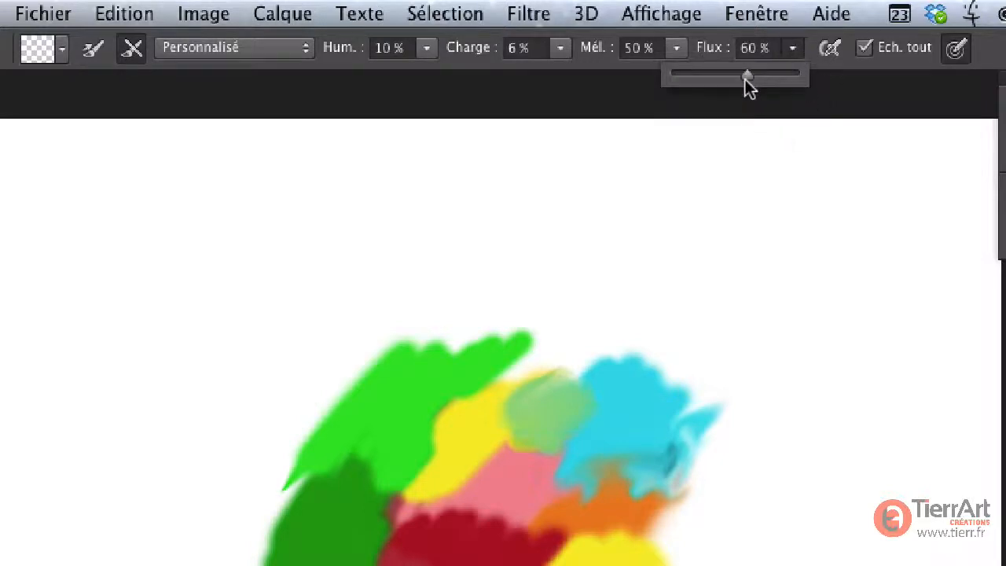
mouse_move(432, 375)
mouse_down()
mouse_move(519, 331)
mouse_move(496, 316)
mouse_move(414, 355)
mouse_move(364, 362)
mouse_move(272, 436)
mouse_move(433, 351)
mouse_move(479, 371)
mouse_move(545, 353)
mouse_move(519, 362)
mouse_move(461, 353)
mouse_move(331, 420)
mouse_move(429, 351)
mouse_move(447, 346)
mouse_move(471, 369)
mouse_move(524, 369)
mouse_up()
Step: Set the flow (Flux) to 100% and smear the upper edges of the light green and cyan patches
click(792, 48)
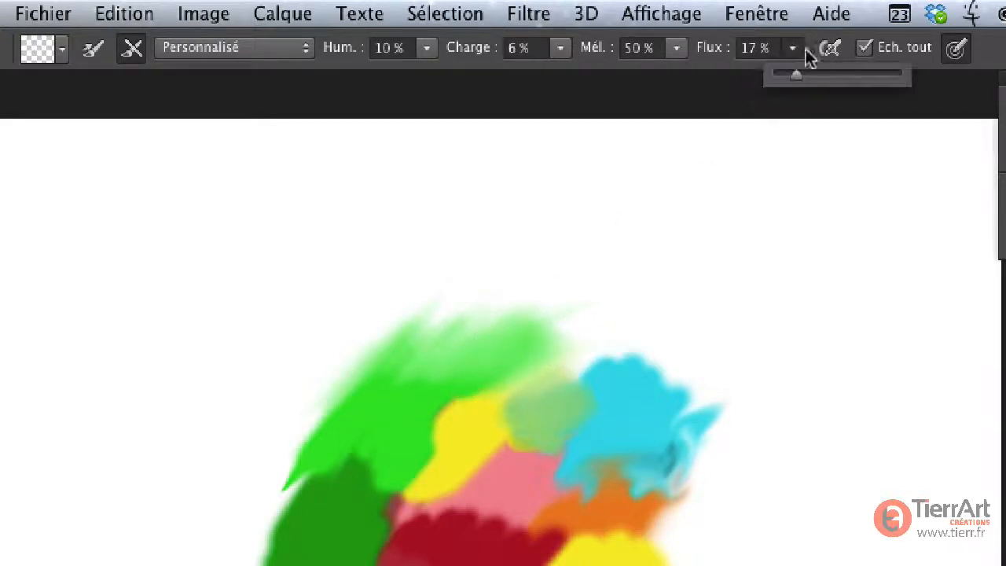
mouse_move(385, 324)
mouse_down()
mouse_move(360, 379)
mouse_move(456, 306)
mouse_move(401, 366)
mouse_move(518, 300)
mouse_move(476, 327)
mouse_move(483, 349)
mouse_move(592, 308)
mouse_move(529, 304)
mouse_move(433, 321)
mouse_move(322, 384)
mouse_move(385, 328)
mouse_move(349, 378)
mouse_move(386, 375)
mouse_move(429, 331)
mouse_move(456, 347)
mouse_move(495, 348)
mouse_move(476, 366)
mouse_move(405, 363)
mouse_move(456, 334)
mouse_move(464, 349)
mouse_move(559, 333)
mouse_move(564, 316)
mouse_move(588, 332)
mouse_move(512, 403)
mouse_move(508, 369)
mouse_up()
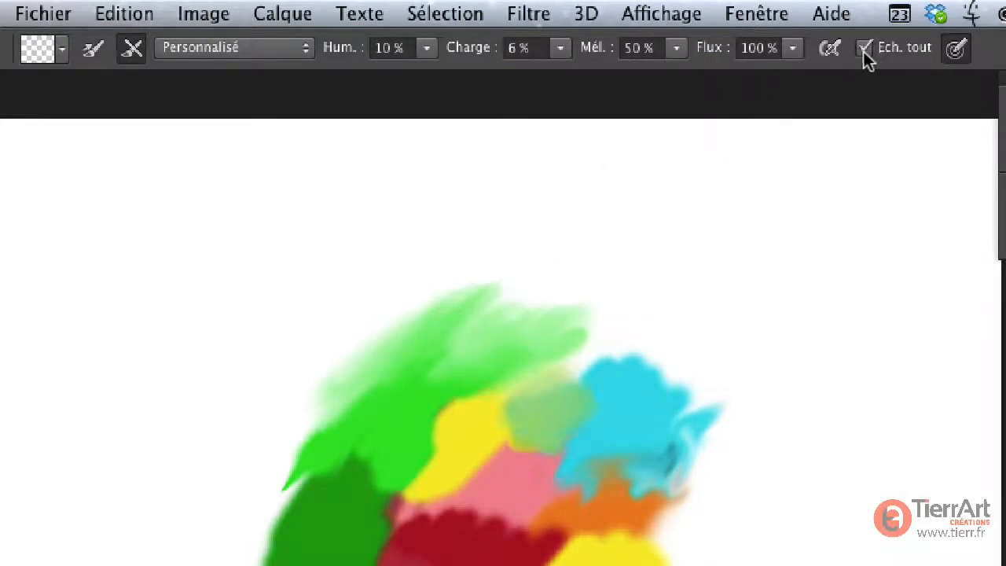
drag(580, 320, 586, 319)
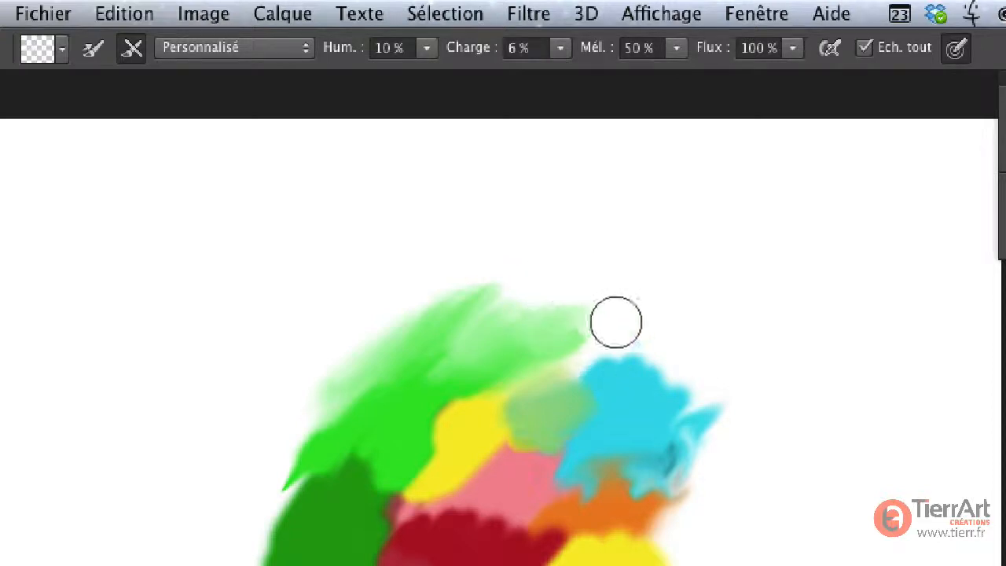
mouse_move(619, 379)
mouse_down()
mouse_move(642, 367)
mouse_move(602, 391)
mouse_move(627, 375)
mouse_move(619, 405)
mouse_move(622, 377)
mouse_move(629, 386)
mouse_up()
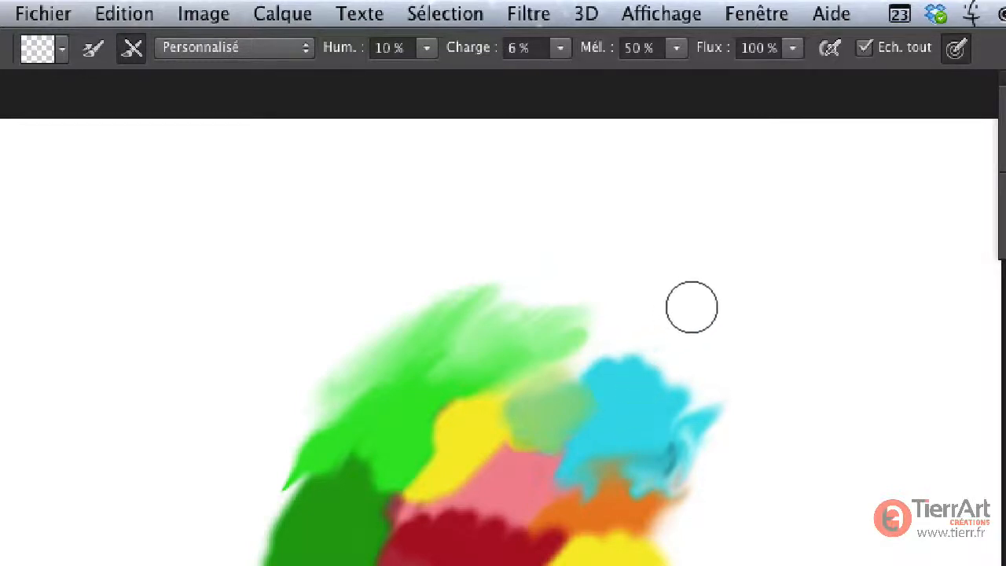
Step: Disable cleaning after each stroke, load cyan from the painting, and paint a separate cyan patch above and right of it
click(92, 52)
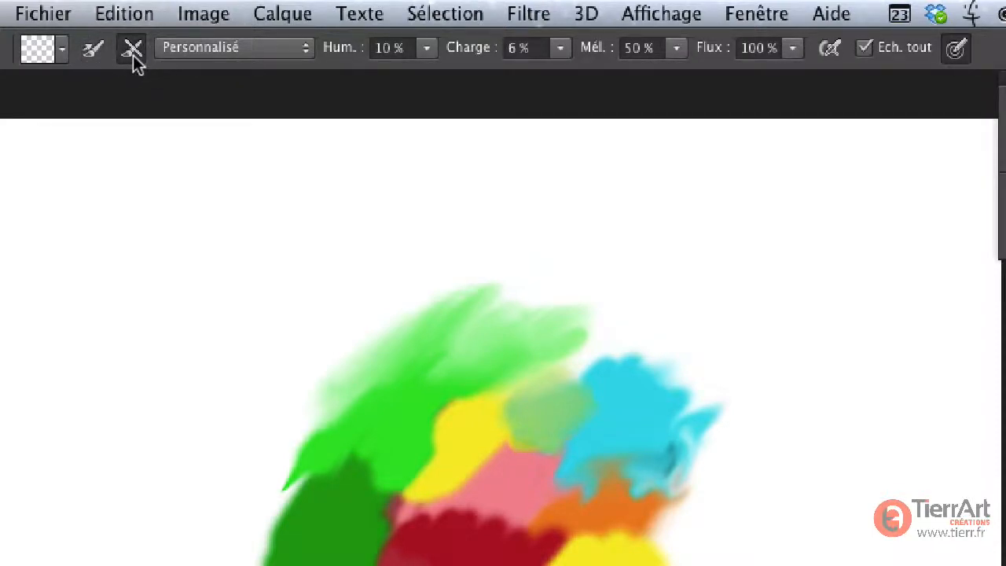
click(133, 50)
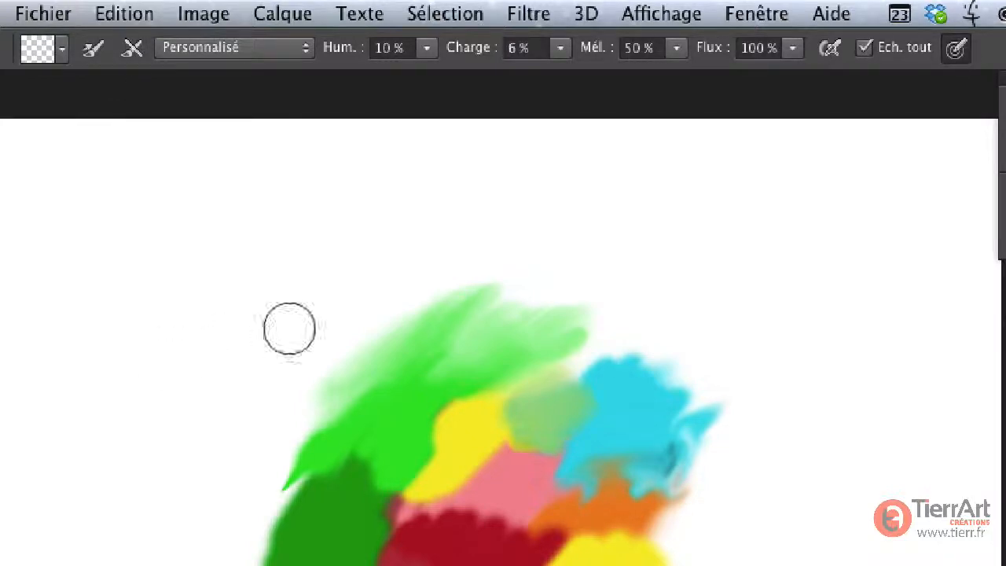
alt+click(642, 396)
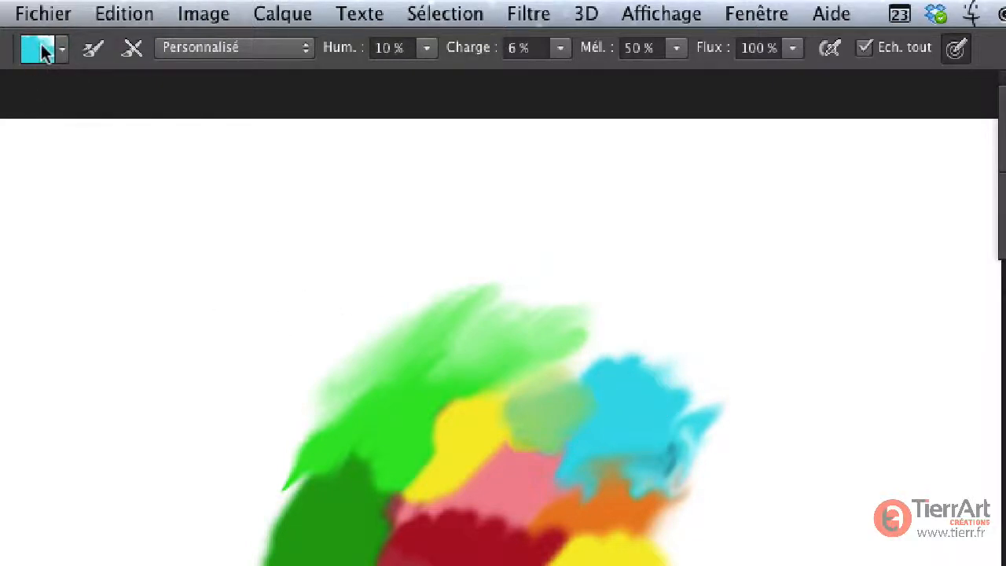
mouse_move(717, 301)
mouse_down()
mouse_move(760, 288)
mouse_move(724, 298)
mouse_move(714, 283)
mouse_move(737, 278)
mouse_move(707, 310)
mouse_move(789, 295)
mouse_up()
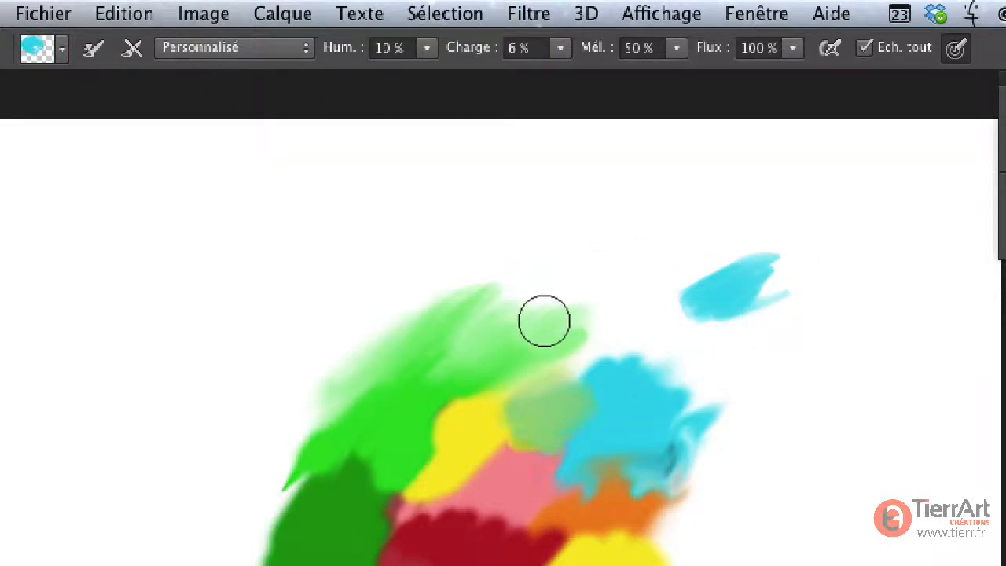
Step: Load light green, yellow and dark red in turn from the painting and paint each over the separate cyan patch
alt+click(486, 358)
mouse_move(719, 311)
mouse_down()
mouse_move(823, 269)
mouse_move(753, 321)
mouse_move(735, 320)
mouse_move(744, 283)
mouse_move(719, 294)
mouse_move(742, 303)
mouse_move(755, 282)
mouse_move(778, 267)
mouse_up()
alt+click(488, 409)
mouse_move(707, 267)
mouse_down()
mouse_move(679, 291)
mouse_move(698, 276)
mouse_move(688, 296)
mouse_move(711, 279)
mouse_move(684, 289)
mouse_move(711, 300)
mouse_move(710, 331)
mouse_up()
alt+click(495, 561)
mouse_move(730, 247)
mouse_down()
mouse_move(713, 281)
mouse_move(753, 251)
mouse_move(688, 270)
mouse_move(749, 241)
mouse_move(683, 268)
mouse_move(693, 263)
mouse_move(667, 265)
mouse_move(703, 259)
mouse_move(709, 276)
mouse_move(749, 268)
mouse_move(720, 278)
mouse_move(723, 293)
mouse_move(751, 290)
mouse_move(737, 281)
mouse_move(756, 269)
mouse_move(747, 303)
mouse_up()
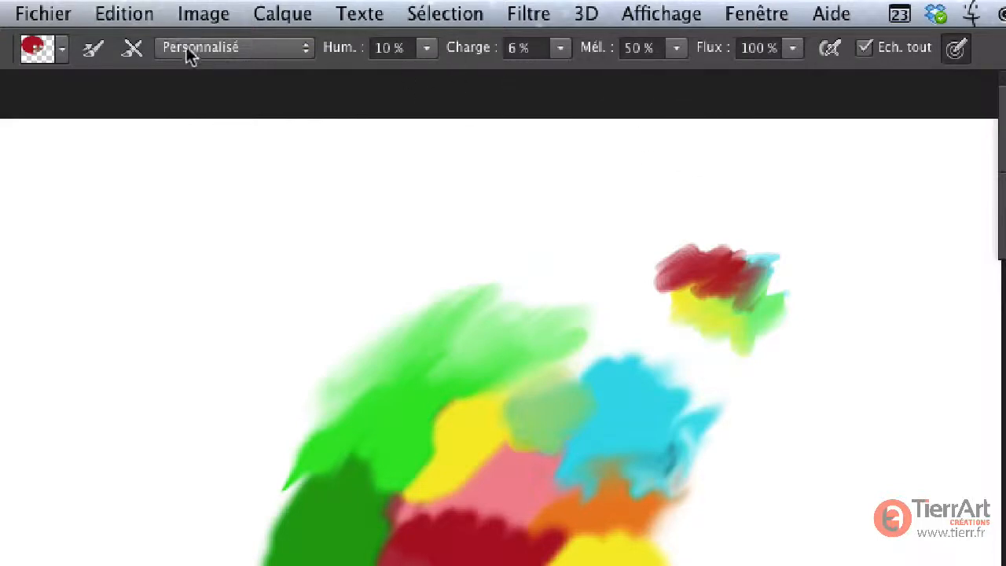
Step: Set the blending preset to Mouillé and mix the colours of the separate patch with it
click(291, 52)
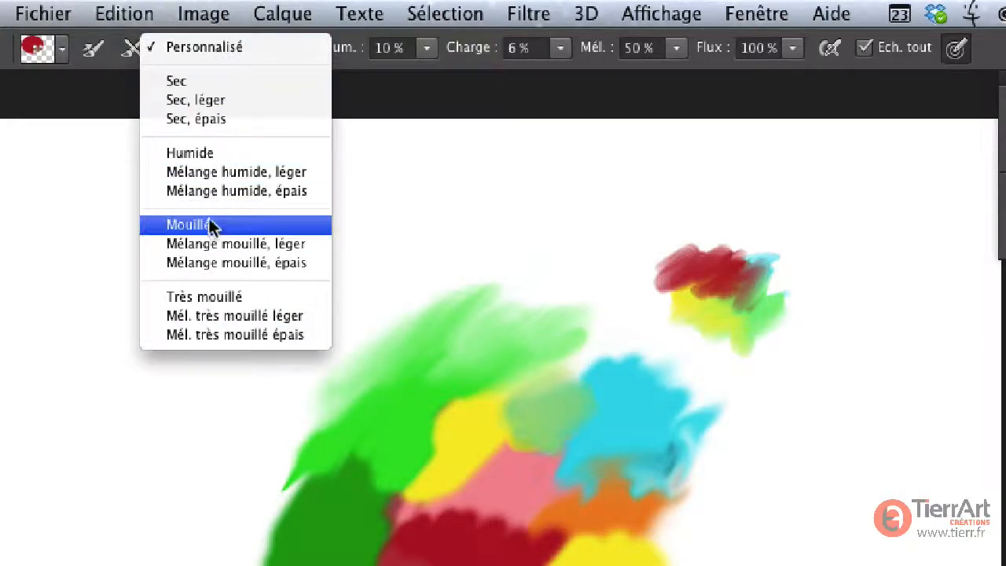
click(182, 230)
mouse_move(743, 288)
mouse_down()
mouse_move(731, 315)
mouse_move(742, 329)
mouse_move(735, 311)
mouse_move(705, 307)
mouse_move(715, 286)
mouse_move(710, 271)
mouse_move(664, 259)
mouse_move(649, 280)
mouse_move(670, 282)
mouse_move(667, 305)
mouse_move(706, 306)
mouse_move(741, 290)
mouse_move(671, 260)
mouse_move(710, 259)
mouse_move(703, 272)
mouse_move(780, 267)
mouse_up()
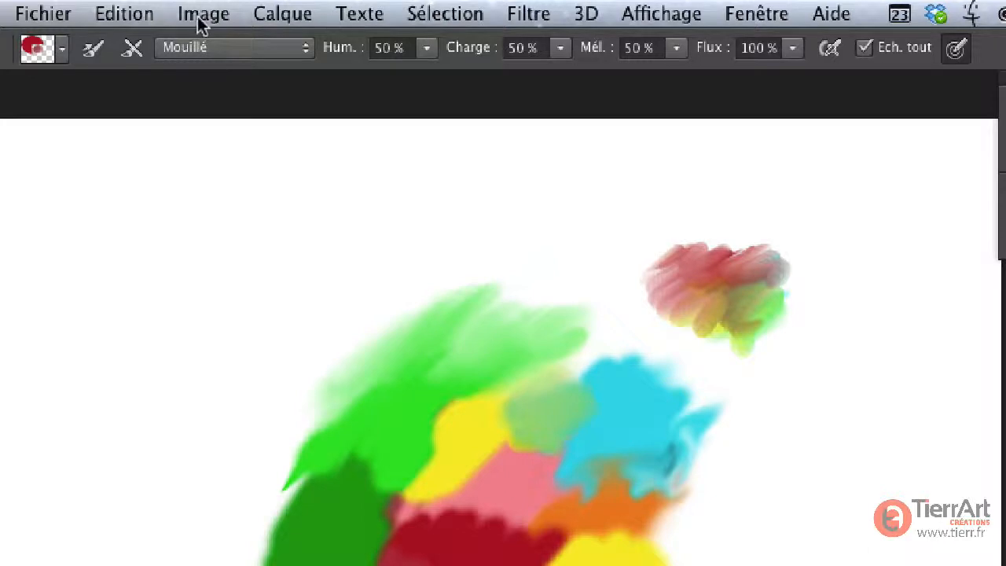
Step: Set the blending preset to Mélange mouillé, épais and mix the colours of the separate patch with it
click(305, 54)
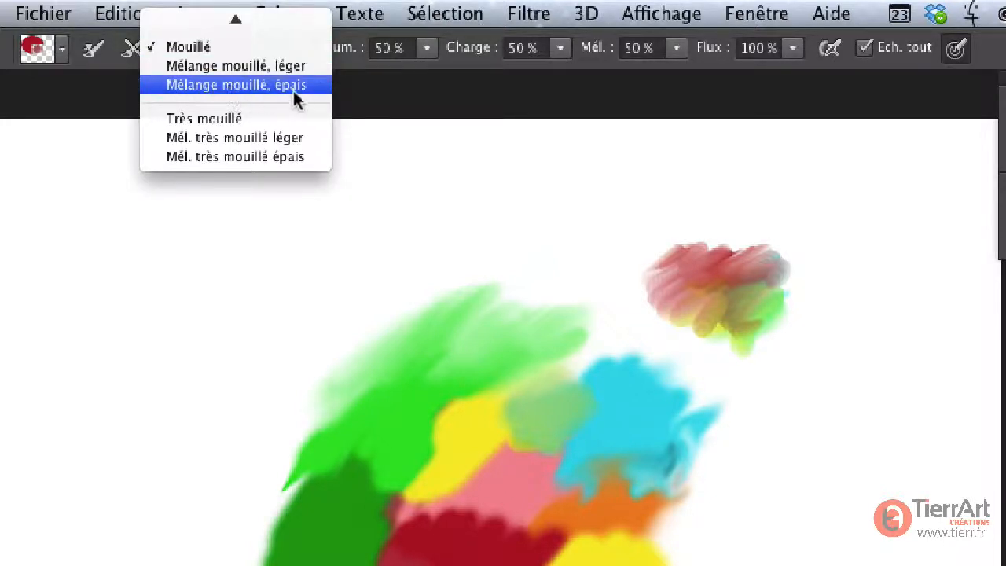
click(302, 154)
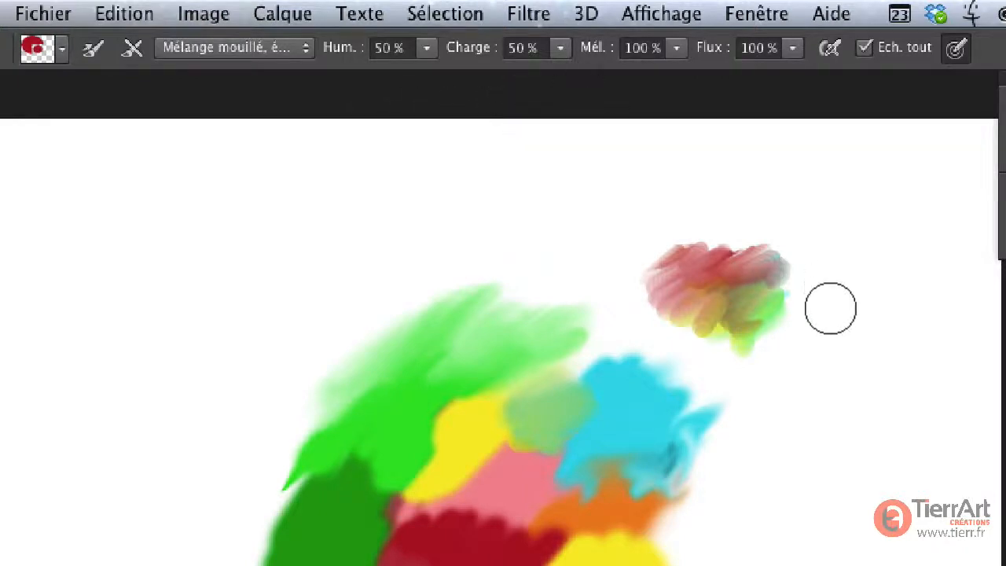
mouse_move(747, 290)
mouse_down()
mouse_move(749, 330)
mouse_move(783, 277)
mouse_move(703, 296)
mouse_up()
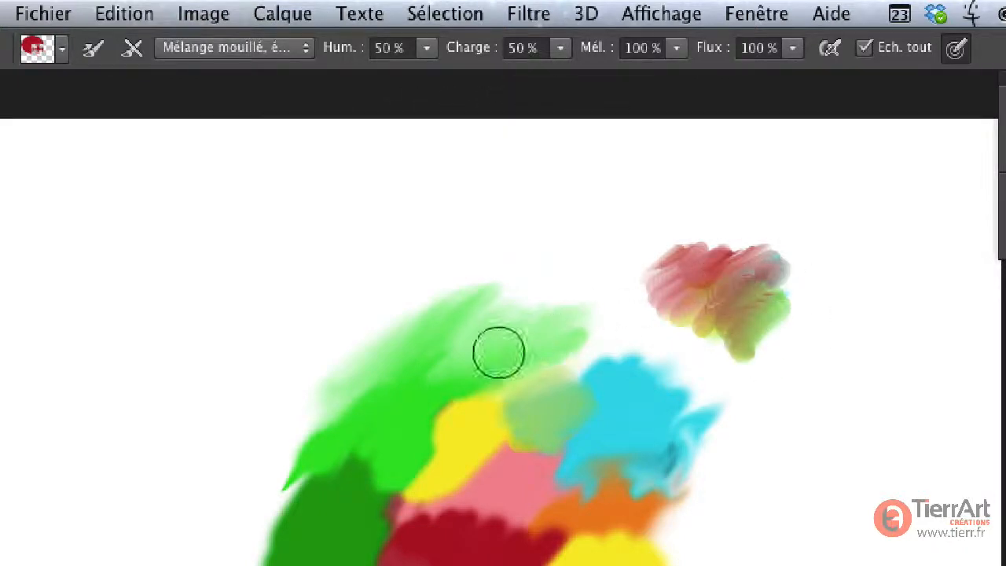
Step: Load light green and cyan in turn from the painting and paint each over the centre of the separate patch
alt+click(394, 437)
mouse_move(781, 261)
mouse_down()
mouse_move(753, 269)
mouse_move(707, 307)
mouse_move(757, 276)
mouse_move(734, 273)
mouse_move(706, 307)
mouse_move(744, 279)
mouse_move(731, 315)
mouse_up()
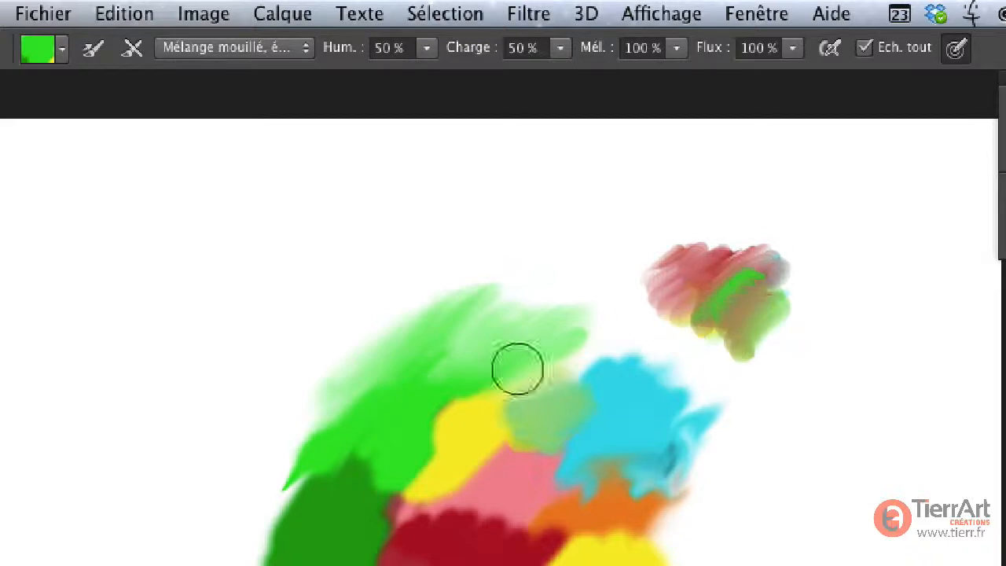
alt+click(626, 399)
mouse_move(755, 259)
mouse_down()
mouse_move(712, 316)
mouse_move(743, 338)
mouse_move(742, 286)
mouse_move(725, 301)
mouse_move(743, 283)
mouse_move(711, 327)
mouse_move(710, 296)
mouse_move(754, 299)
mouse_move(703, 294)
mouse_up()
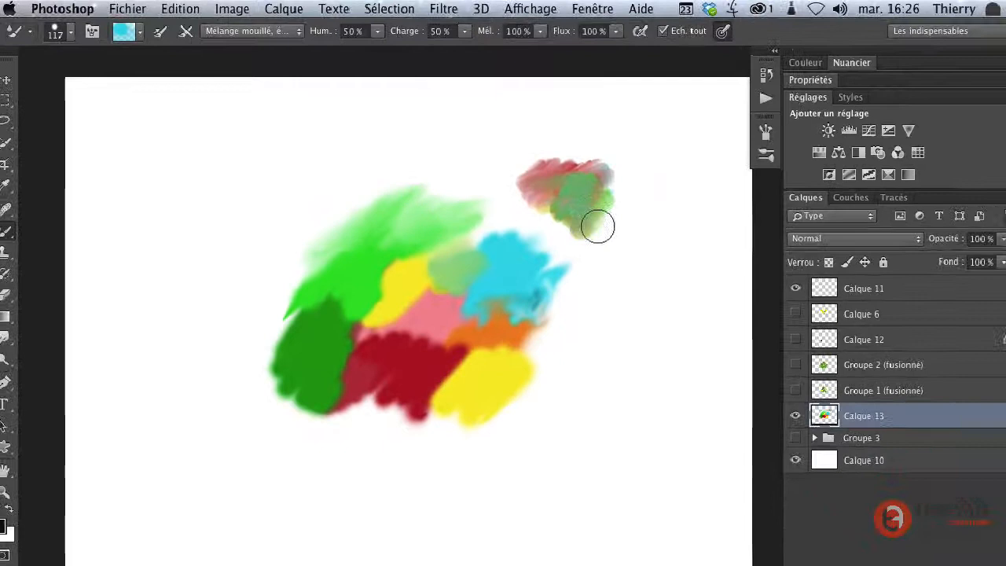
Step: Load dark red from the painting and blend it into the neighbouring yellow and orange patches
mouse_move(415, 387)
mouse_down()
mouse_move(449, 360)
mouse_move(423, 355)
mouse_move(409, 373)
mouse_move(421, 385)
mouse_move(433, 372)
mouse_move(414, 390)
mouse_up()
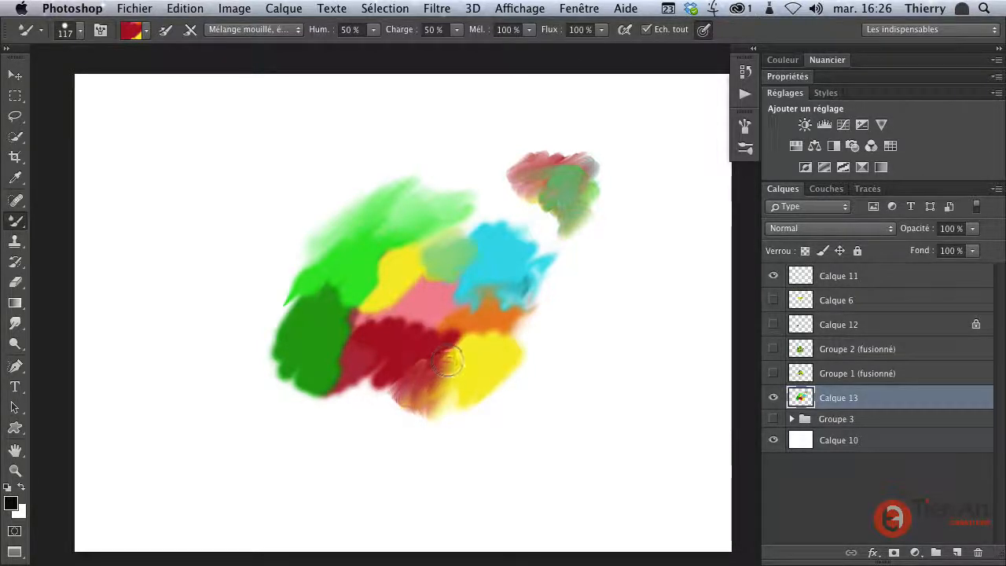
drag(447, 364, 423, 379)
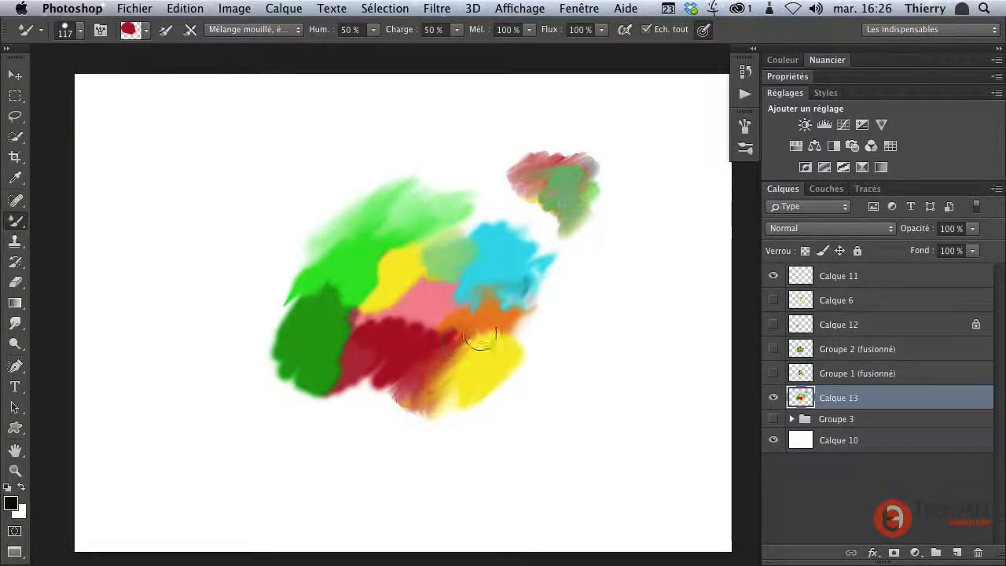
drag(481, 339, 497, 362)
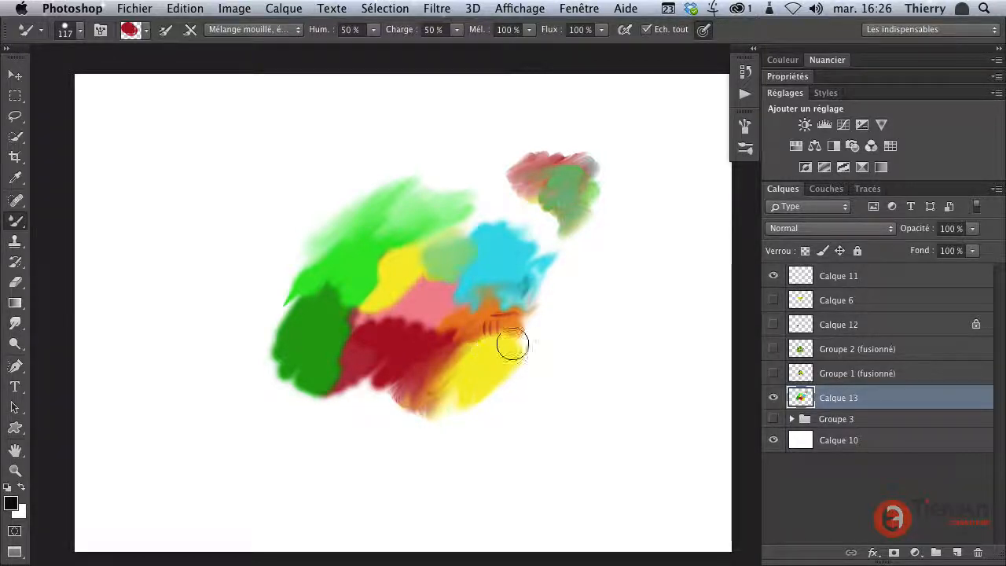
Step: Hide Calque 13, show and select Groupe 1 (fusionné), and briefly hide the white Calque 10 to check the leaves' transparency
click(773, 398)
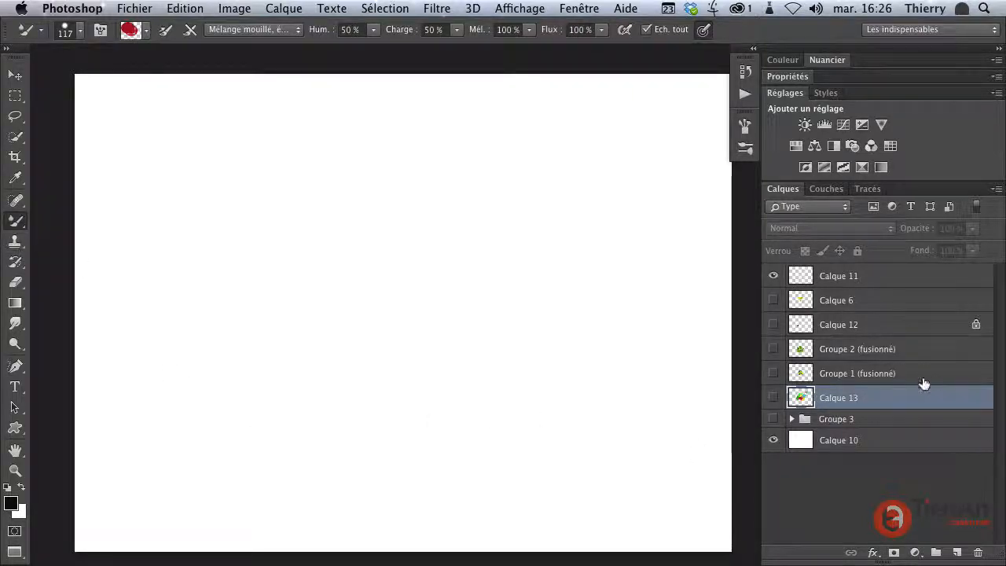
click(772, 373)
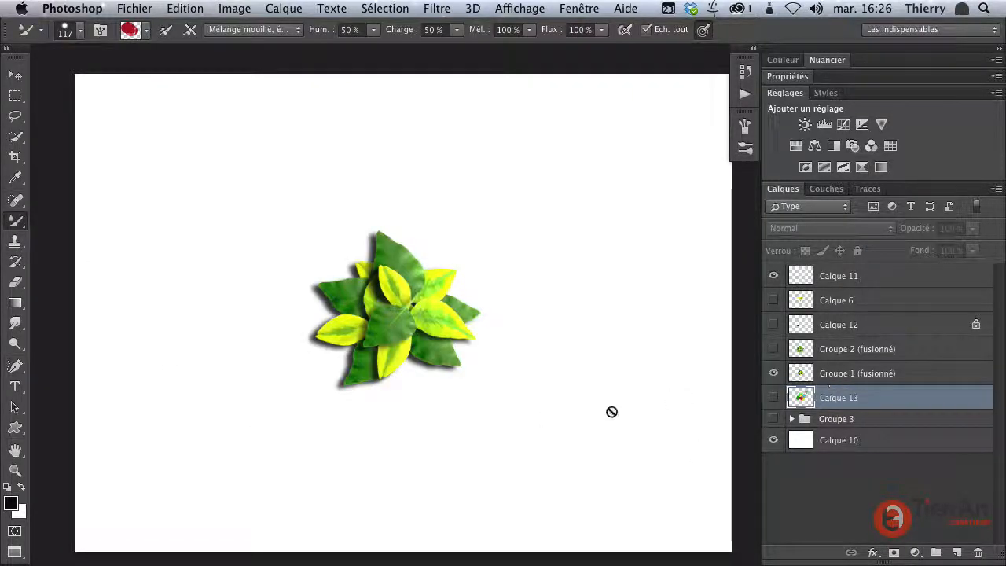
click(858, 376)
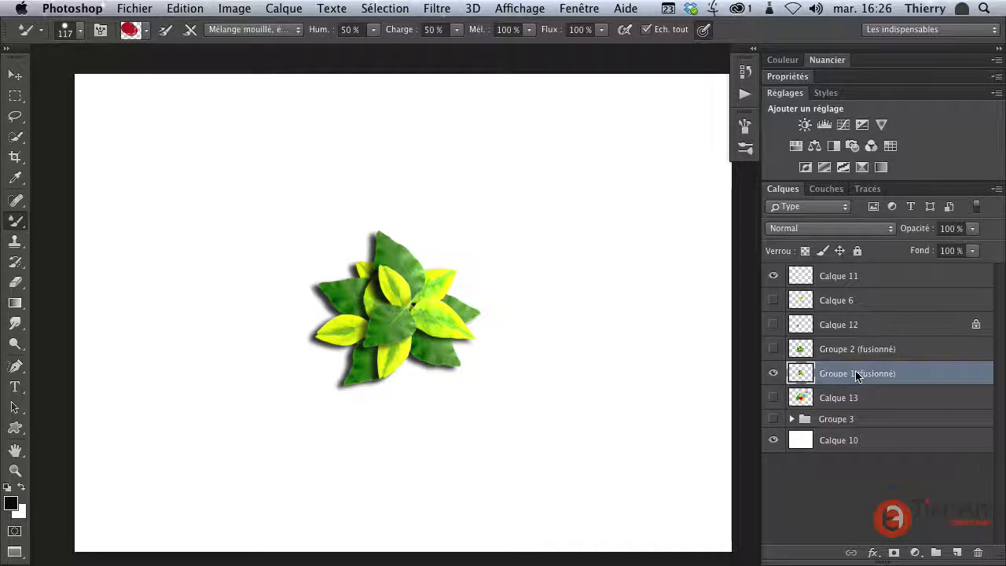
click(771, 440)
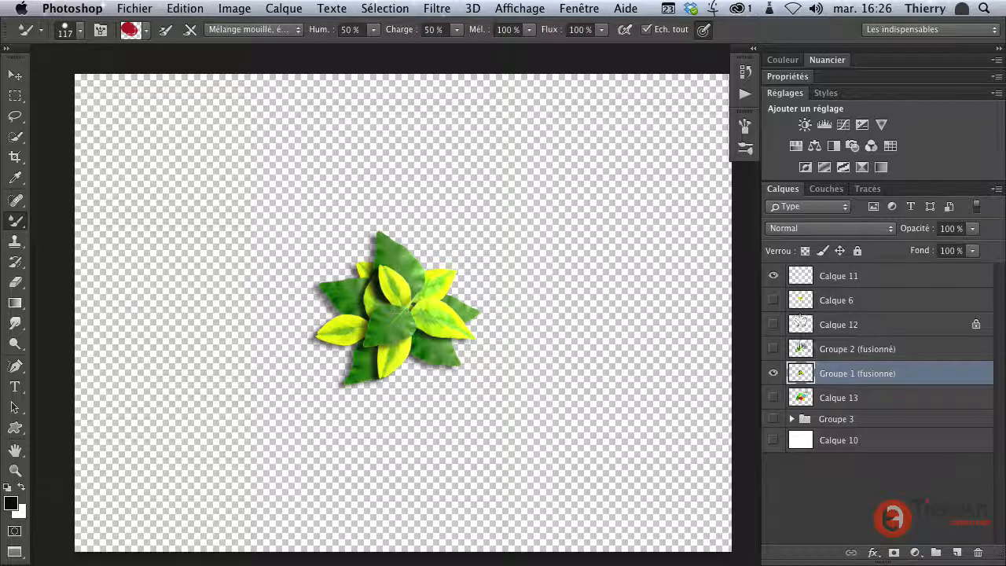
click(774, 441)
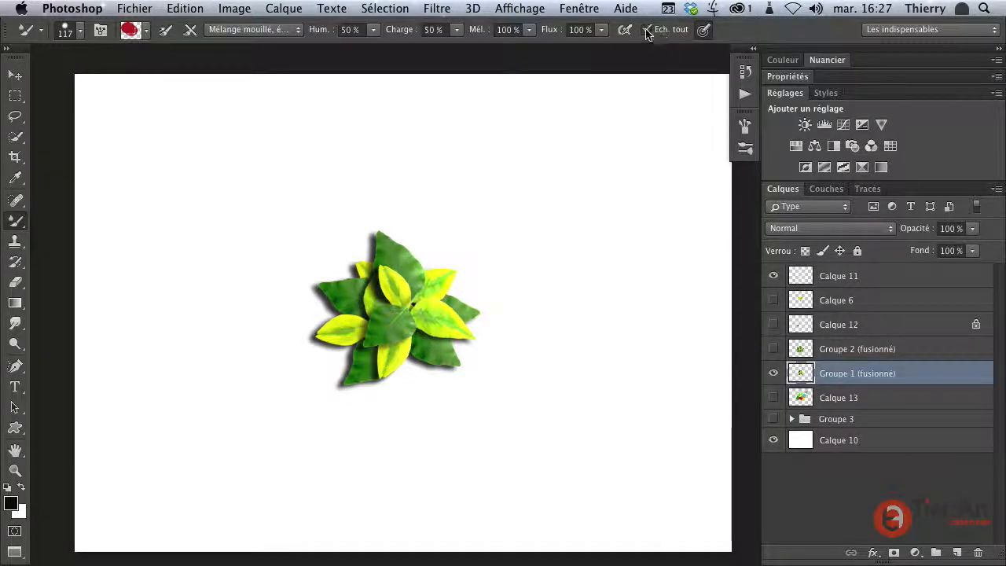
Step: Disable sampling of all layers (Ech. tout), enlarge the brush to 850 px, and load the whole leaf cluster as its paint
click(645, 30)
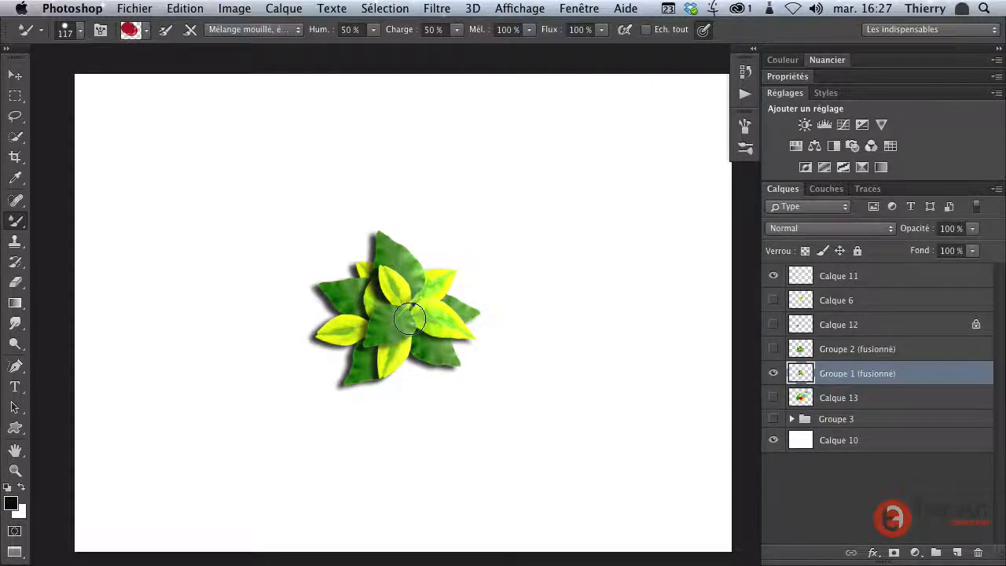
drag(397, 305, 488, 329)
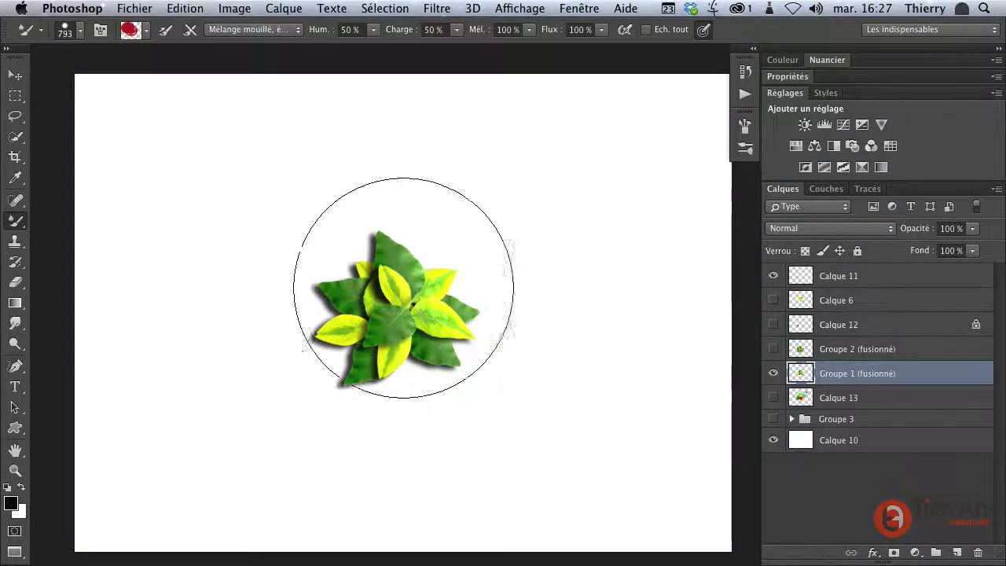
mouse_move(388, 297)
mouse_down()
mouse_move(377, 308)
mouse_move(397, 316)
mouse_move(364, 321)
mouse_move(407, 320)
mouse_up()
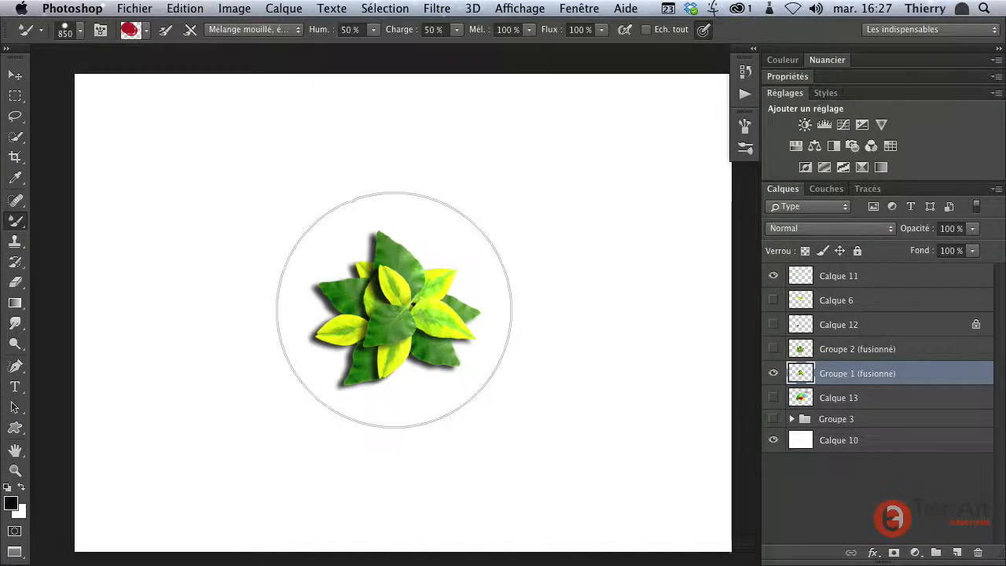
alt+click(397, 308)
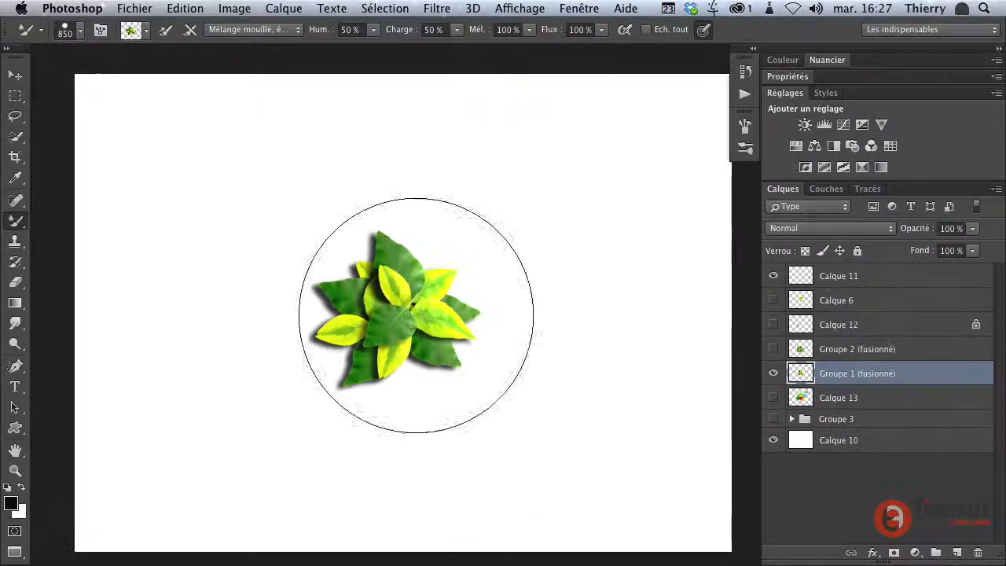
Step: Reduce the brush to 174 px, hide Groupe 1 (fusionné), and paint a patch near the upper-left corner of Calque 11
drag(400, 314, 305, 329)
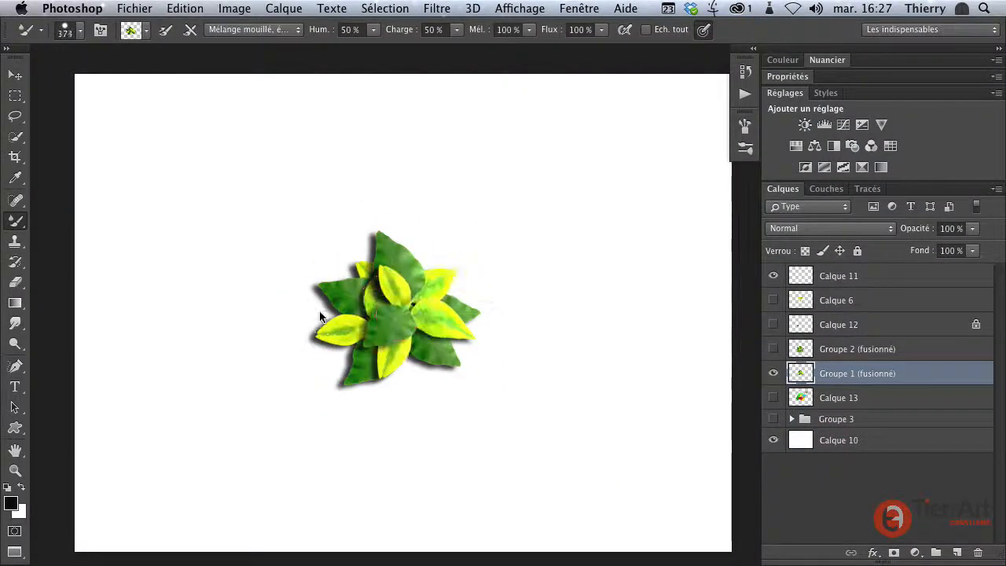
click(773, 375)
click(799, 283)
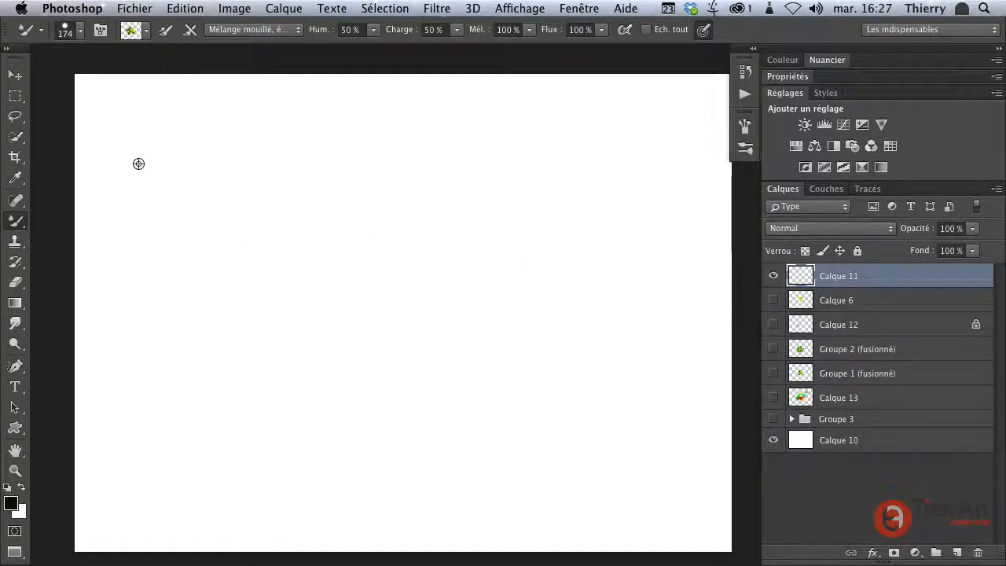
mouse_move(125, 173)
mouse_down()
mouse_move(175, 164)
mouse_move(134, 177)
mouse_move(165, 167)
mouse_move(150, 219)
mouse_move(157, 174)
mouse_move(143, 163)
mouse_move(143, 195)
mouse_move(180, 190)
mouse_move(142, 167)
mouse_move(162, 197)
mouse_move(174, 174)
mouse_move(166, 163)
mouse_move(137, 167)
mouse_move(127, 193)
mouse_move(114, 194)
mouse_move(141, 213)
mouse_up()
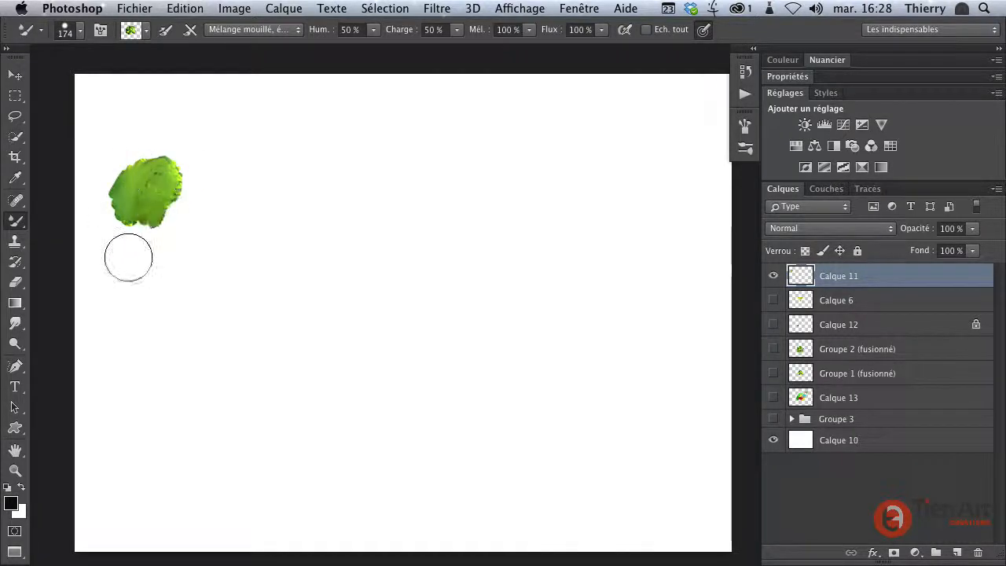
Step: Set the blending preset to Sec, épais and paint several strokes of leaves around and below the green patch
click(288, 31)
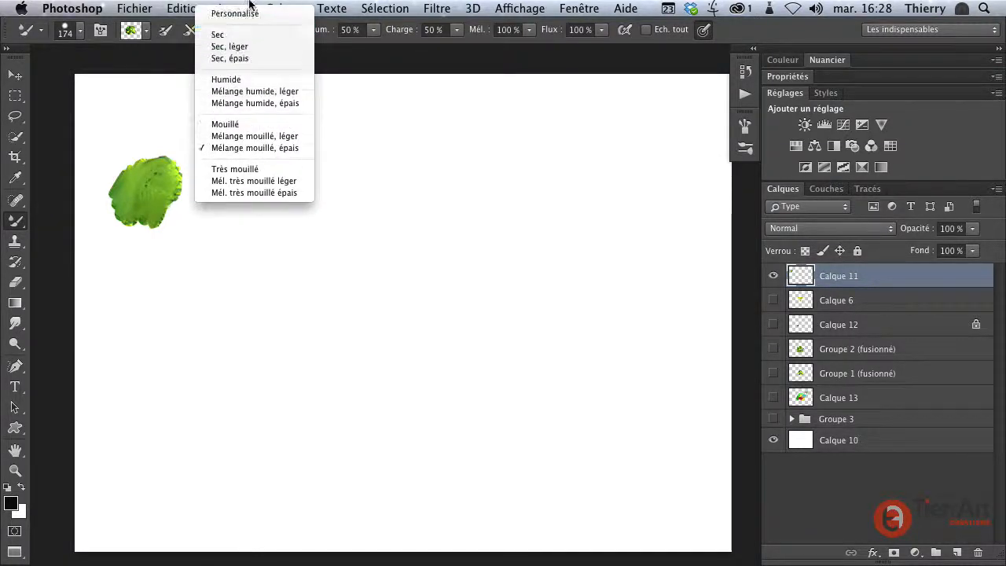
click(229, 57)
click(179, 132)
mouse_move(164, 139)
mouse_down()
mouse_move(200, 137)
mouse_move(206, 153)
mouse_move(147, 149)
mouse_move(138, 403)
mouse_up()
mouse_move(107, 247)
mouse_down()
mouse_move(171, 285)
mouse_move(177, 338)
mouse_move(233, 426)
mouse_up()
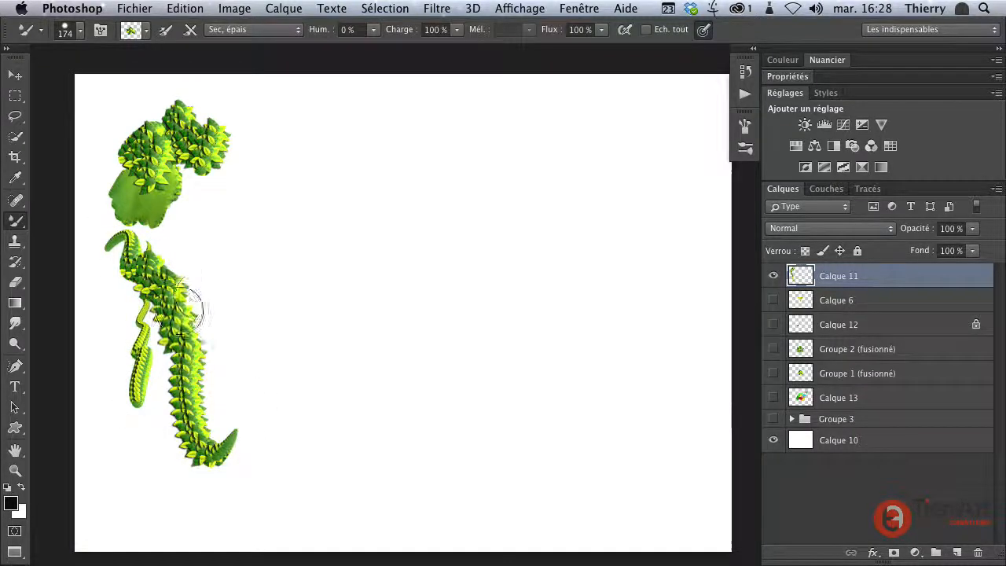
drag(193, 298, 252, 425)
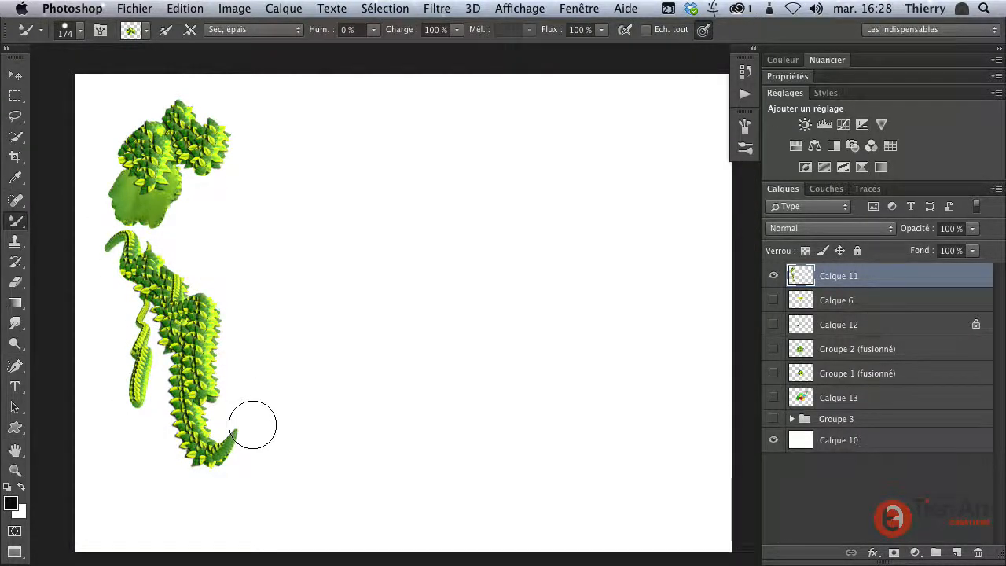
Step: Set the brush tip's spacing (Pas) to 131% and paint spaced leaves beside the earlier strokes
key(F5)
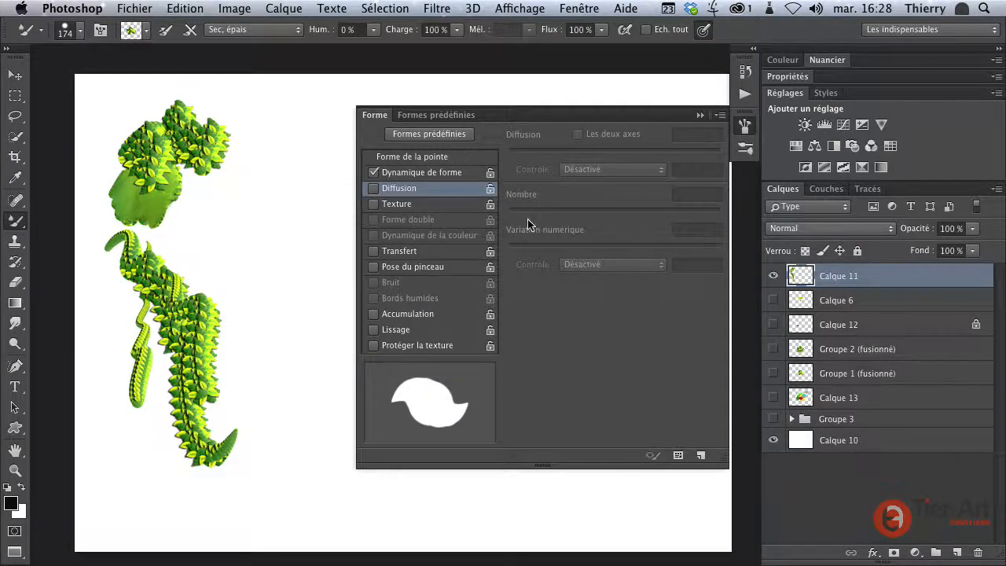
click(416, 159)
drag(534, 401, 634, 401)
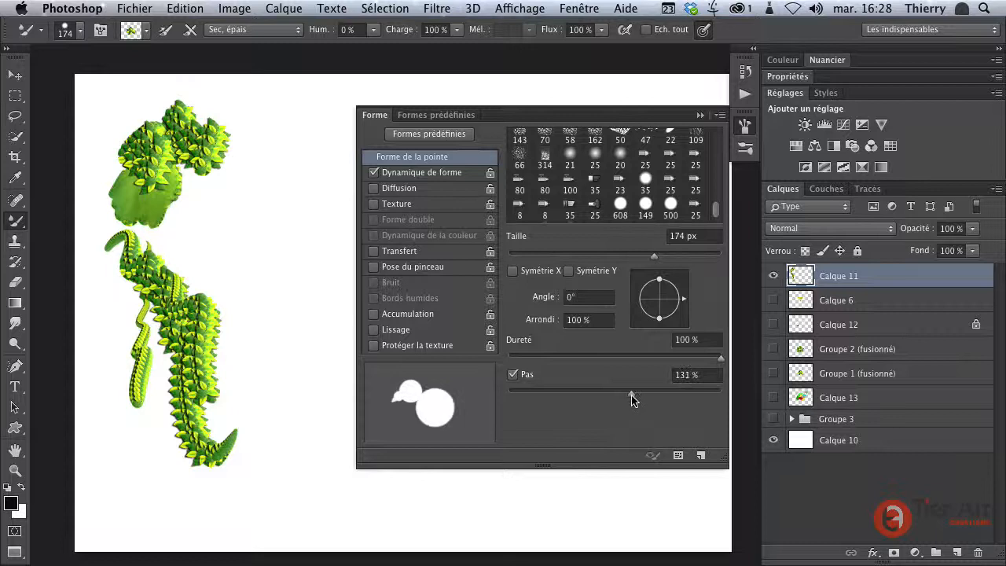
mouse_move(206, 251)
mouse_down()
mouse_move(243, 162)
mouse_move(221, 244)
mouse_move(169, 225)
mouse_move(263, 148)
mouse_move(197, 381)
mouse_move(254, 213)
mouse_move(243, 123)
mouse_move(281, 101)
mouse_move(244, 98)
mouse_move(264, 177)
mouse_move(224, 440)
mouse_move(210, 456)
mouse_up()
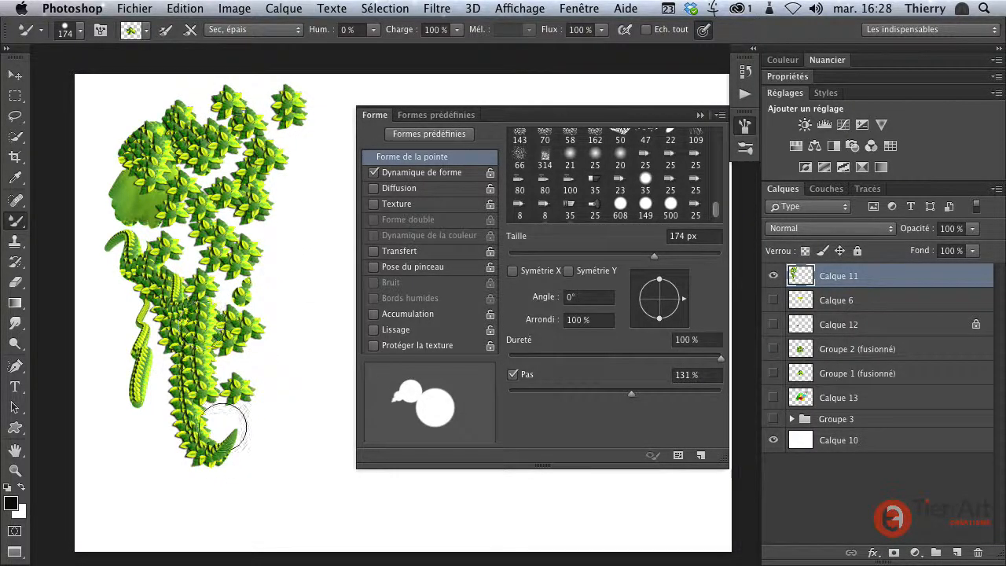
Step: Enable brush scattering (Diffusion), paint a test stroke, and set the scatter to 41% with a count (Nombre) of 2
click(397, 189)
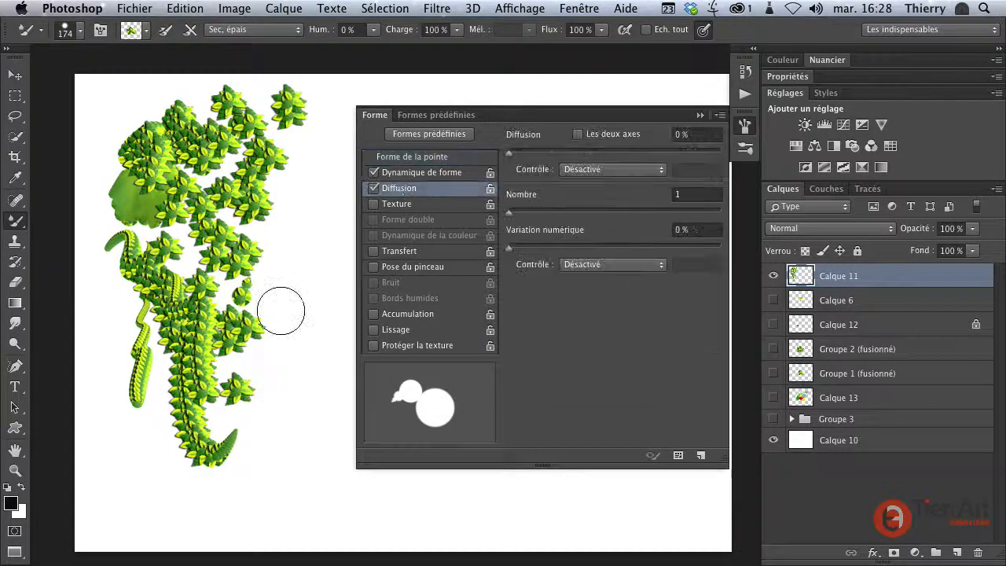
drag(279, 285, 251, 436)
drag(515, 154, 525, 208)
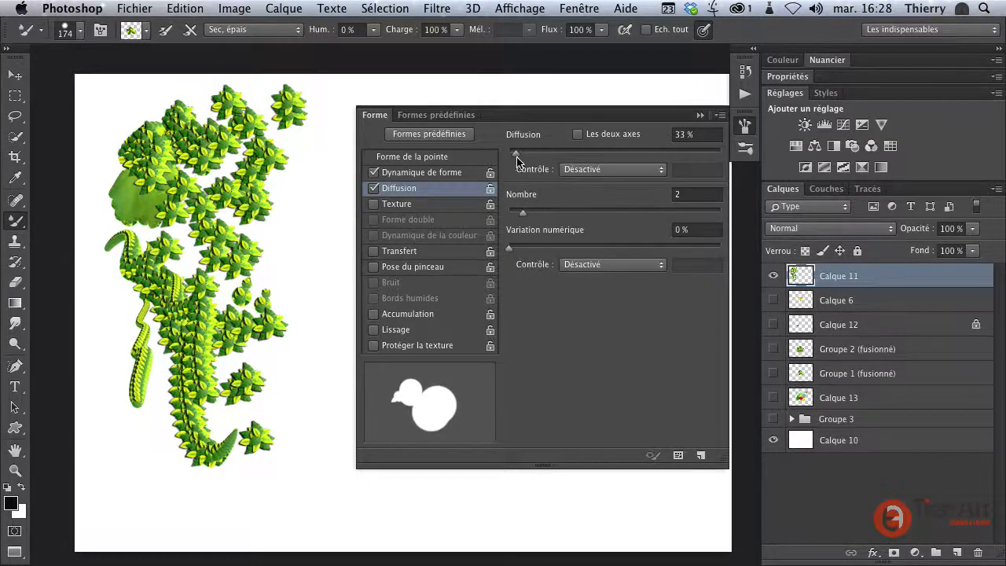
Step: Cover the painted column with scattered leaves at larger and smaller brush sizes, ending with a 160 px brush
mouse_move(283, 361)
mouse_down()
mouse_move(275, 341)
mouse_move(288, 463)
mouse_move(237, 279)
mouse_move(283, 246)
mouse_move(292, 266)
mouse_up()
drag(259, 220, 280, 218)
click(157, 248)
mouse_move(161, 248)
mouse_down()
mouse_move(208, 291)
mouse_move(180, 330)
mouse_move(118, 314)
mouse_move(98, 342)
mouse_move(110, 393)
mouse_move(90, 267)
mouse_move(114, 413)
mouse_move(95, 283)
mouse_move(87, 287)
mouse_move(134, 130)
mouse_move(232, 176)
mouse_move(208, 287)
mouse_move(213, 350)
mouse_move(118, 420)
mouse_move(129, 469)
mouse_move(221, 497)
mouse_move(351, 489)
mouse_move(375, 454)
mouse_move(159, 508)
mouse_move(210, 470)
mouse_move(236, 528)
mouse_move(294, 509)
mouse_up()
mouse_move(151, 462)
mouse_down()
mouse_move(177, 462)
mouse_move(105, 460)
mouse_move(217, 445)
mouse_up()
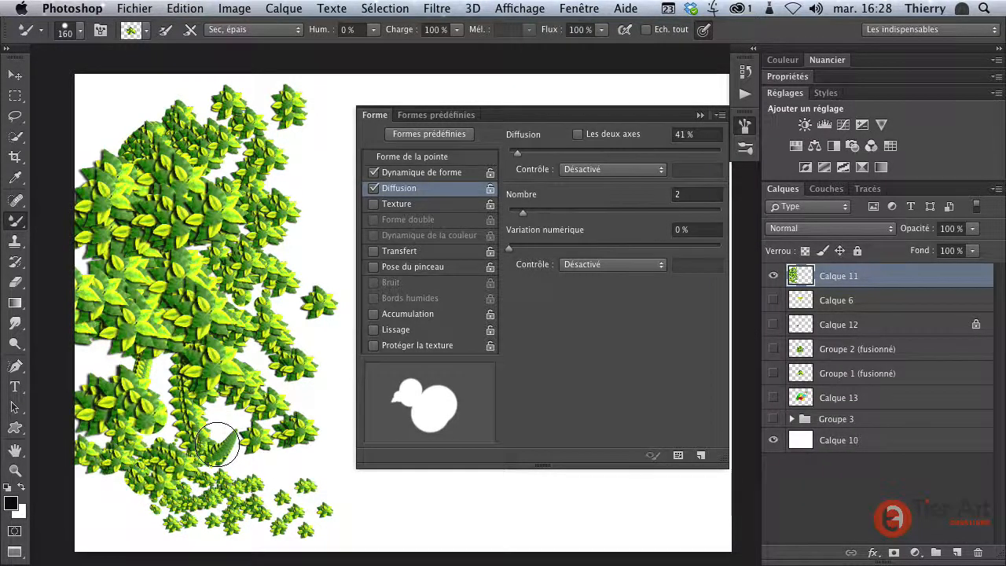
Step: Clear all the painted leaves from Calque 11 and close the brush settings
key(super+a)
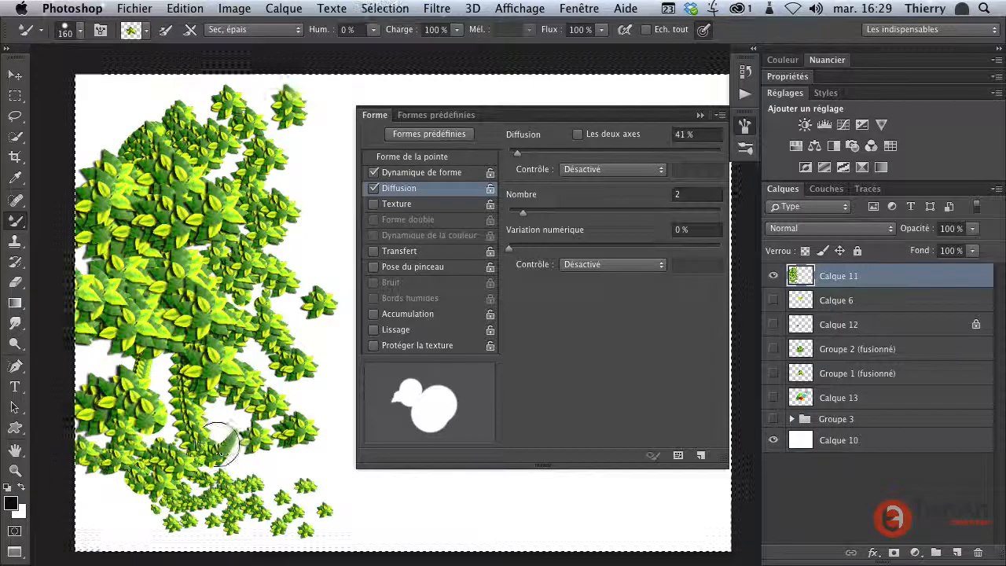
key(Delete)
click(747, 130)
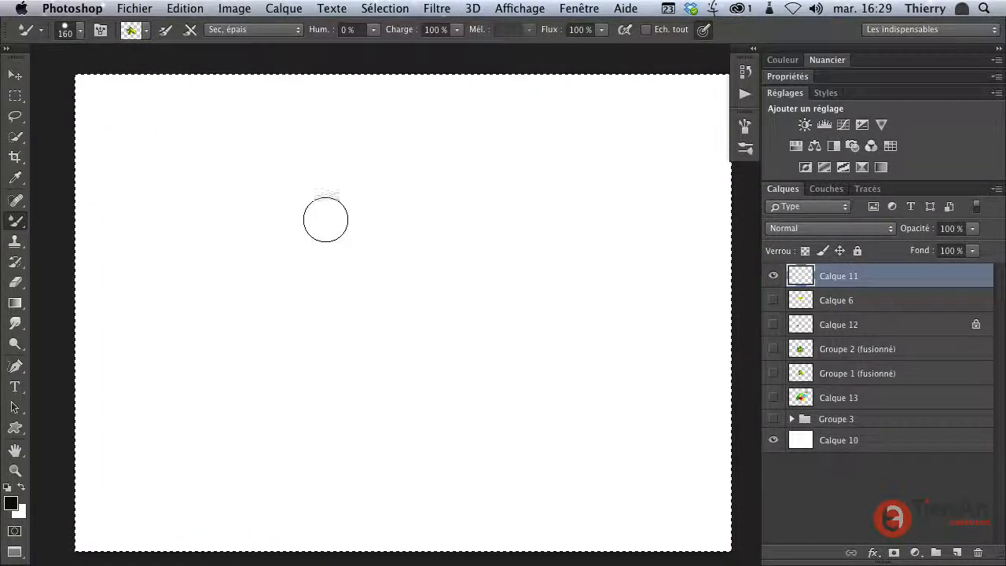
Step: Save the current Mixer Brush as a new tool preset named feuille-1, with the colour included
click(41, 32)
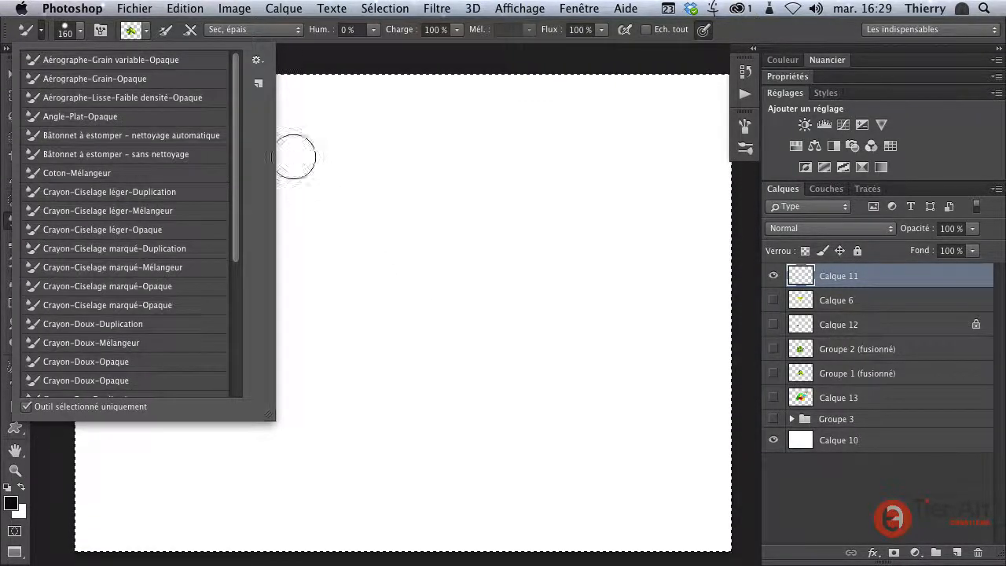
click(257, 60)
click(326, 67)
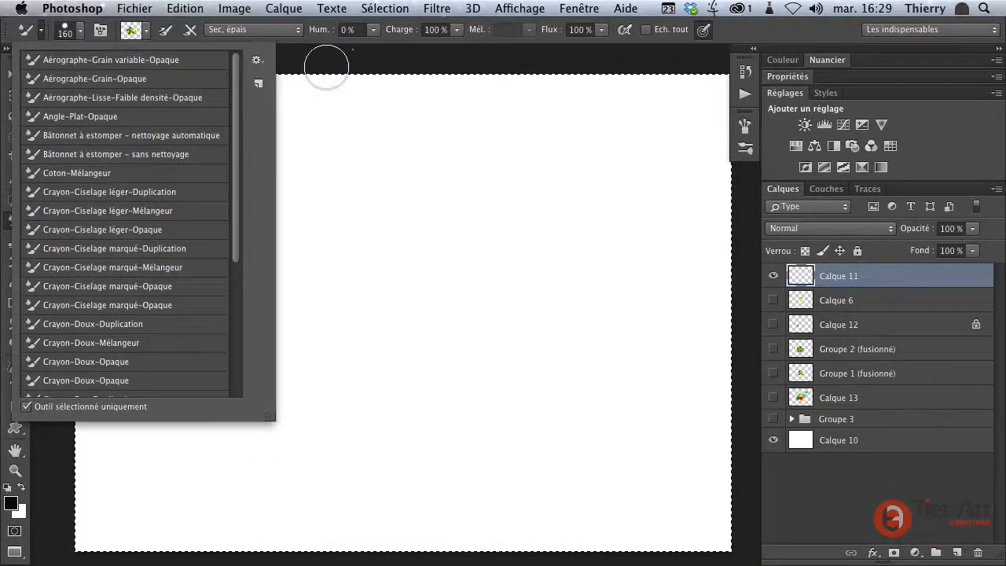
click(258, 59)
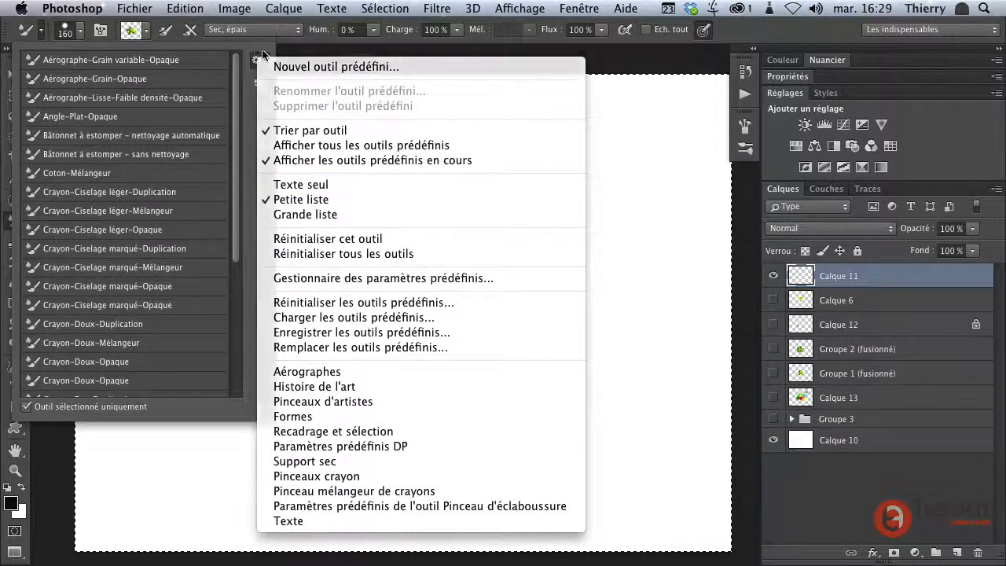
click(262, 55)
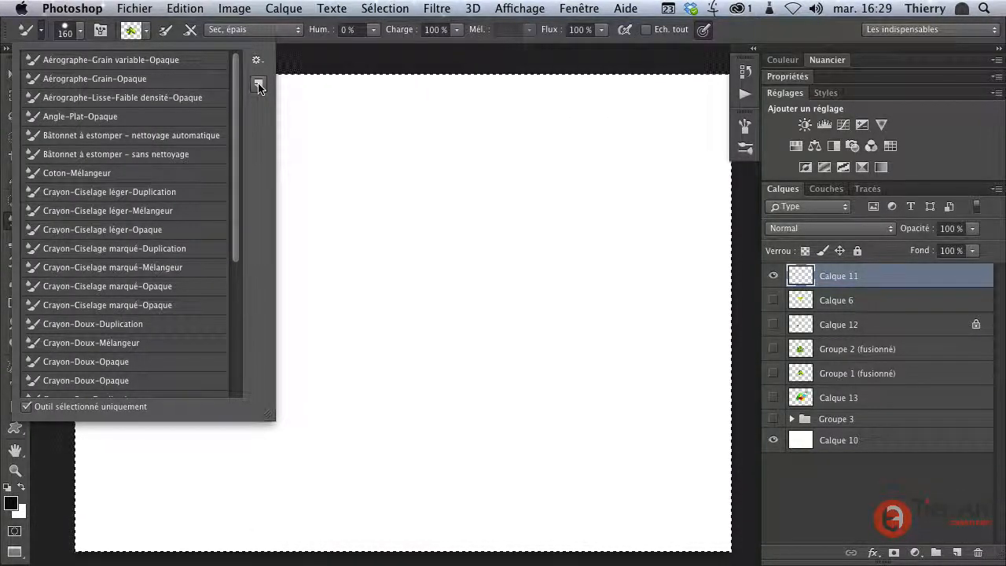
click(258, 87)
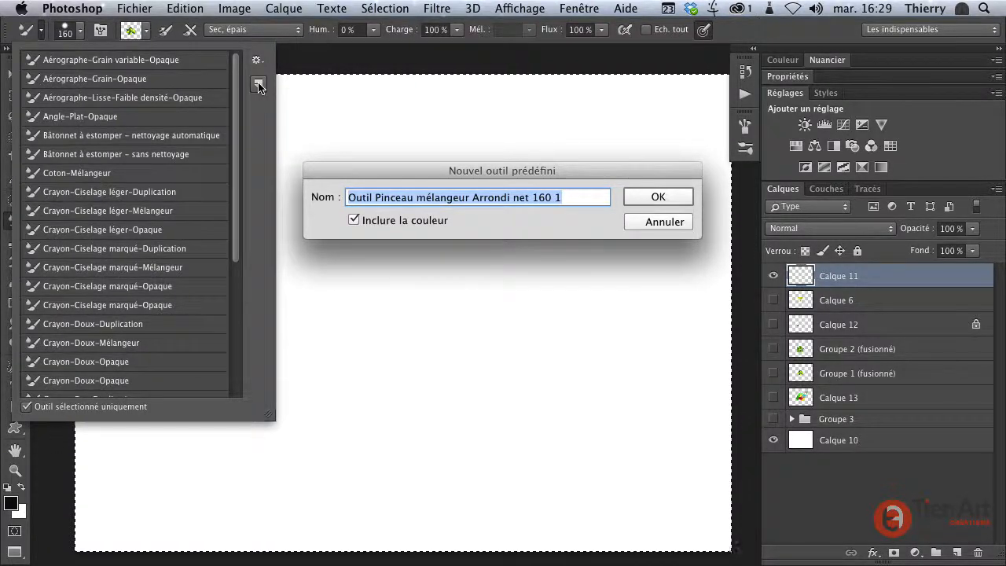
text(feuille-1)
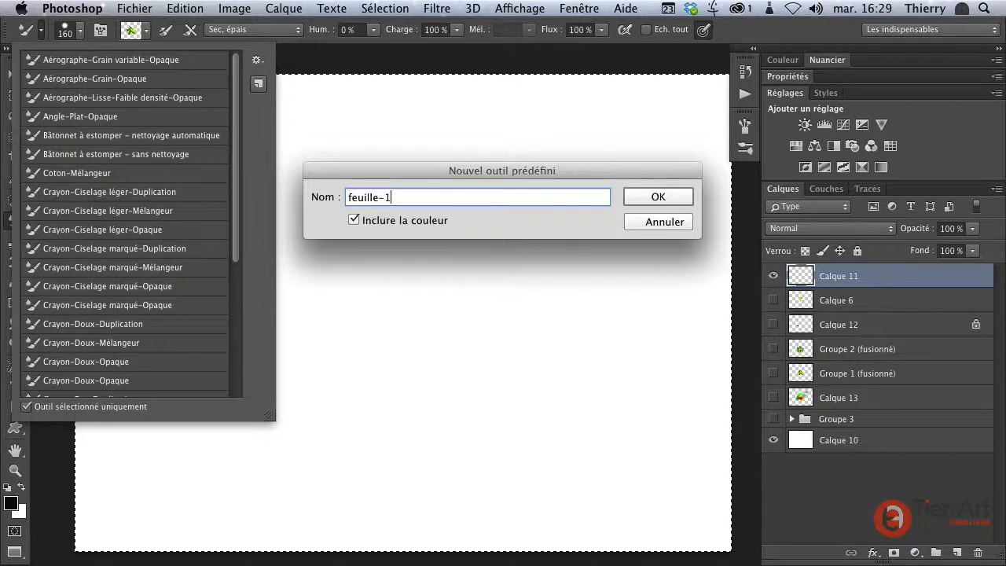
key(Return)
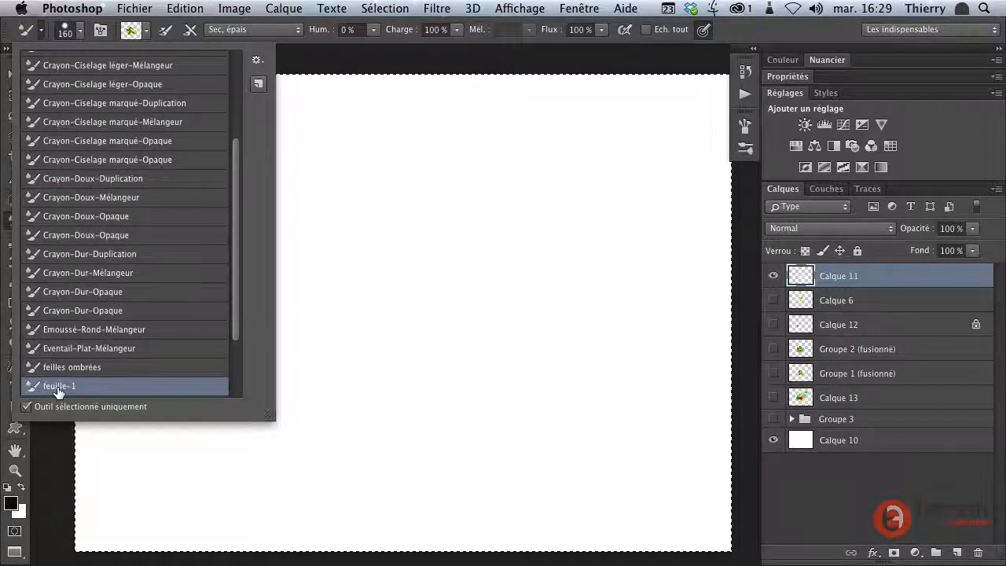
Step: Test the feuille-1 preset with a curved stroke, and compare it with dark leaves painted using the "feilles ombrées" preset
mouse_move(329, 242)
mouse_down()
mouse_move(352, 315)
mouse_move(445, 268)
mouse_up()
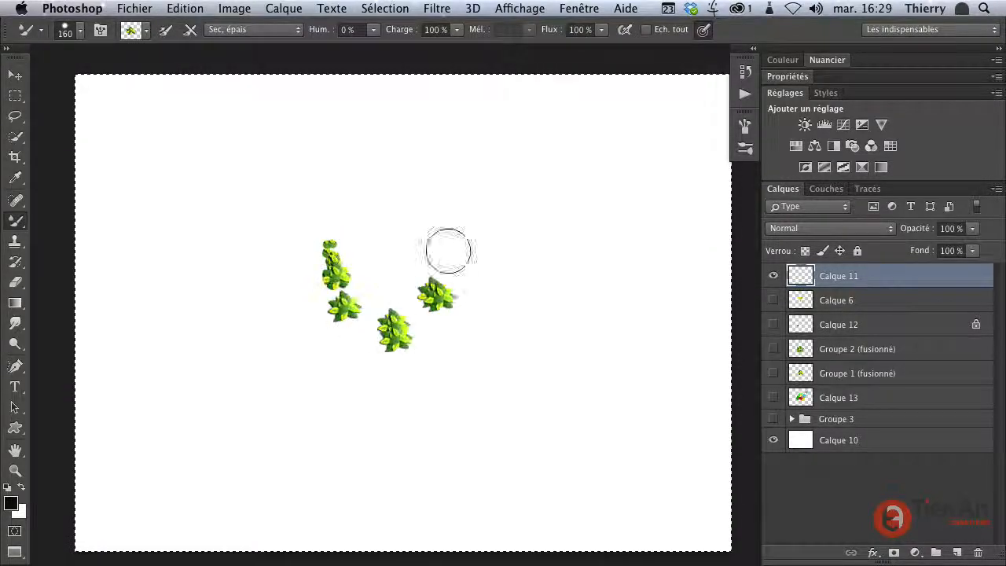
click(41, 31)
click(64, 375)
drag(333, 203, 357, 210)
drag(274, 218, 201, 219)
mouse_move(204, 185)
mouse_down()
mouse_move(222, 228)
mouse_move(248, 291)
mouse_move(246, 231)
mouse_move(211, 244)
mouse_move(258, 327)
mouse_up()
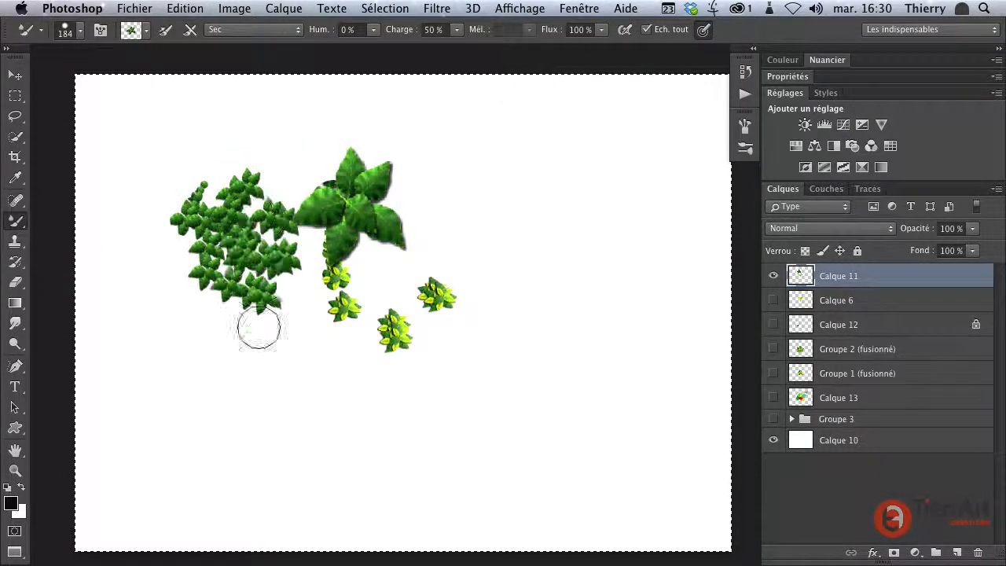
Step: Paint more yellow-green leaves below the large dark leaf with the feuille-1 preset, and clear everything from Calque 11
click(31, 30)
click(66, 390)
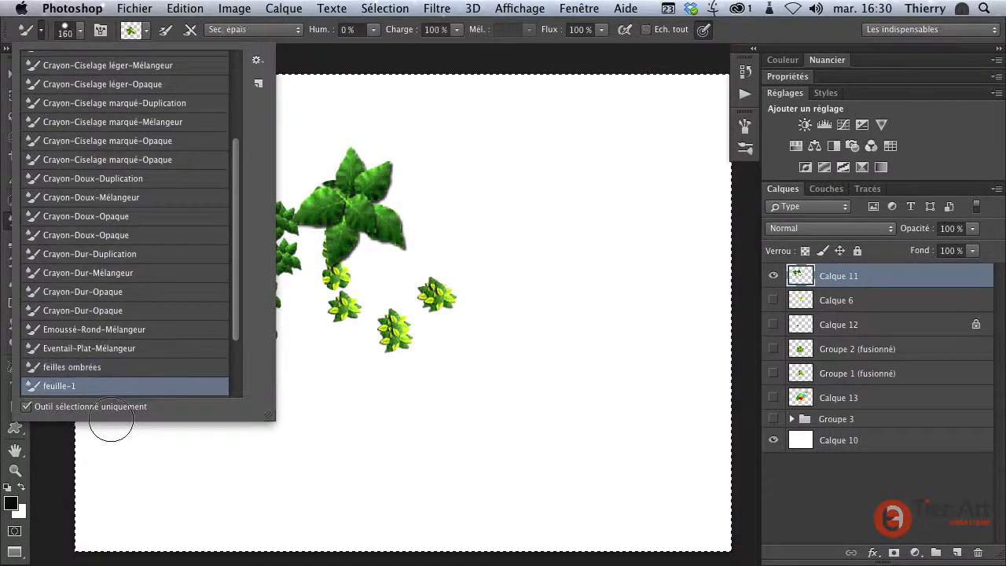
mouse_move(322, 275)
mouse_down()
mouse_move(358, 314)
mouse_move(419, 254)
mouse_move(377, 288)
mouse_move(358, 385)
mouse_up()
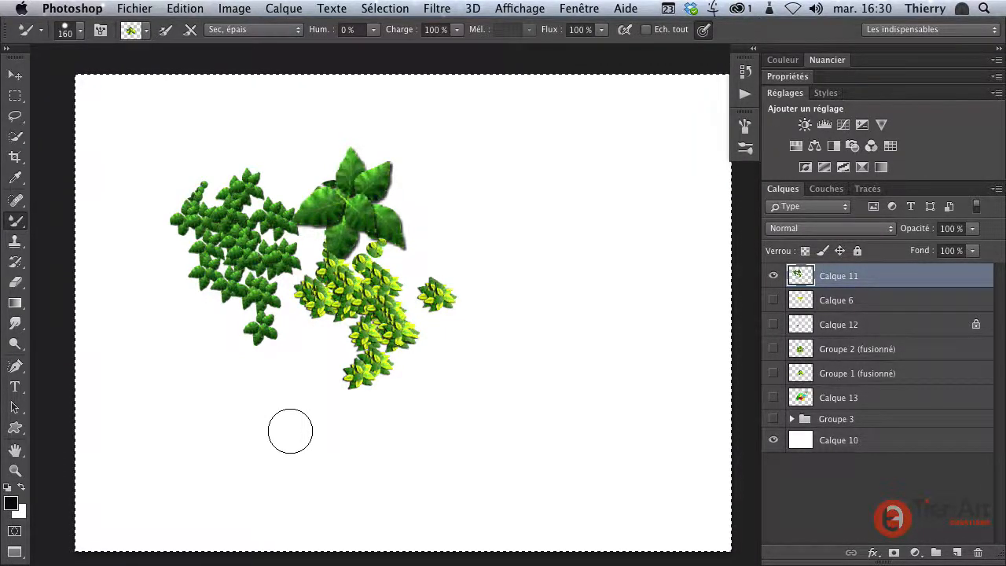
key(Delete)
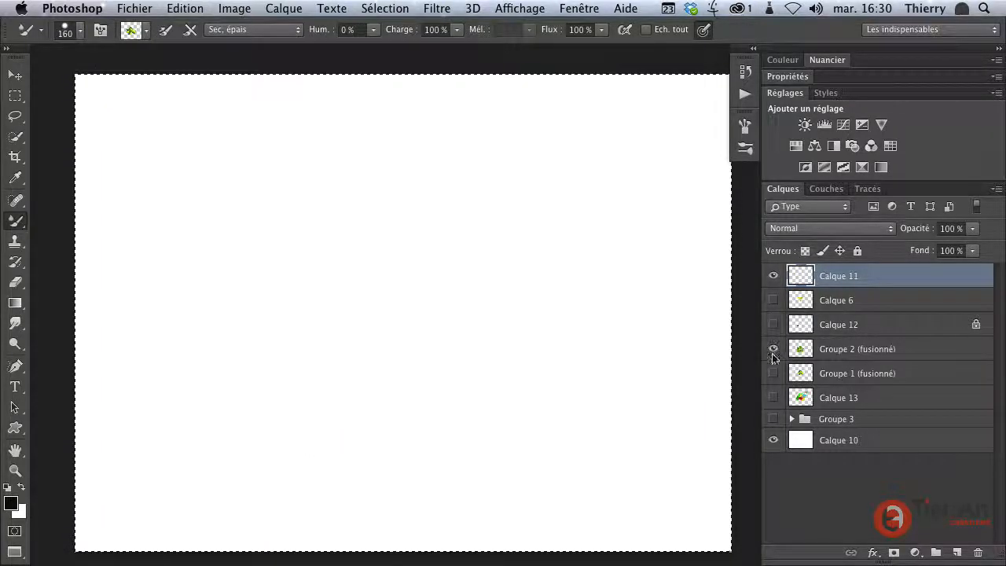
Step: Show and select the Groupe 2 (fusionné) layer, drop the selection, and sample its whole plant with a 1059 px brush
click(773, 351)
click(834, 351)
key(super+d)
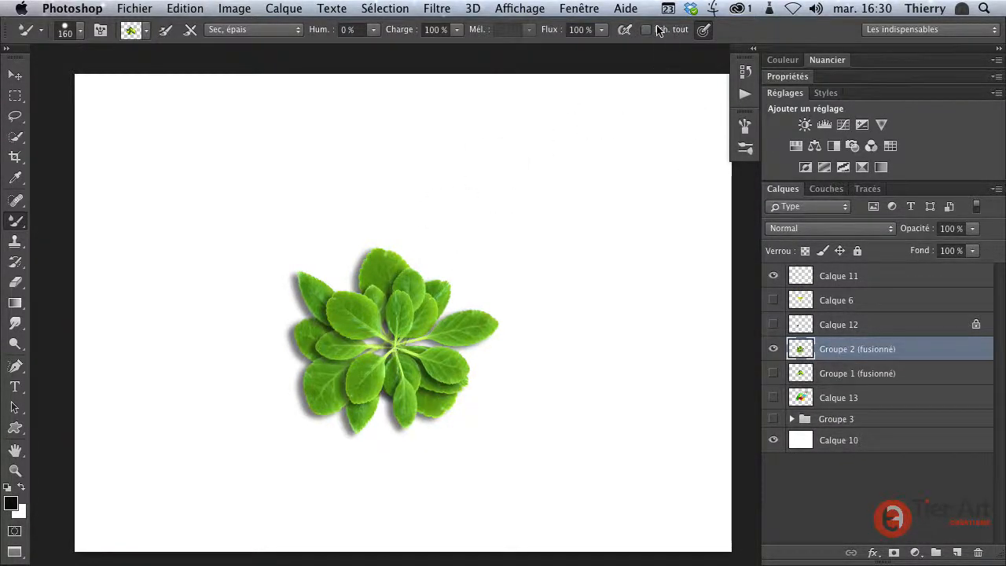
mouse_move(386, 346)
mouse_down()
mouse_move(409, 345)
mouse_move(472, 395)
mouse_move(483, 391)
mouse_move(389, 353)
mouse_move(393, 323)
mouse_up()
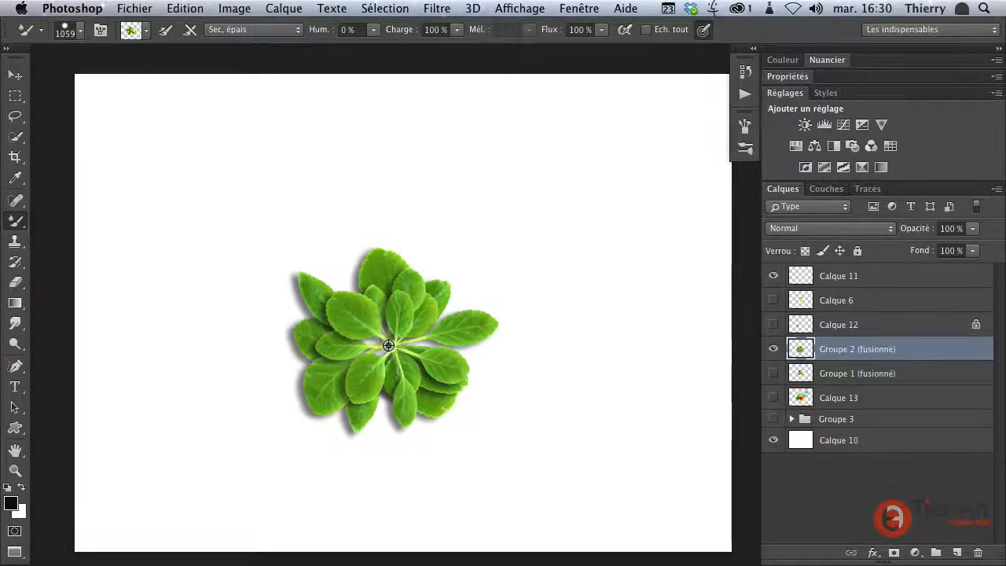
Step: Paint scattered clusters of the sampled plant across the canvas's upper-left corner and down its left edge, ending with a 202 px brush
drag(373, 300, 241, 302)
mouse_move(124, 184)
mouse_down()
mouse_move(162, 164)
mouse_move(184, 206)
mouse_move(245, 167)
mouse_move(198, 147)
mouse_move(174, 180)
mouse_move(196, 199)
mouse_move(310, 179)
mouse_move(357, 114)
mouse_move(226, 137)
mouse_move(288, 158)
mouse_up()
mouse_move(124, 209)
mouse_down()
mouse_move(147, 283)
mouse_move(146, 338)
mouse_up()
mouse_move(113, 256)
mouse_down()
mouse_move(134, 326)
mouse_move(140, 318)
mouse_move(123, 294)
mouse_move(118, 345)
mouse_up()
key(bracketright)
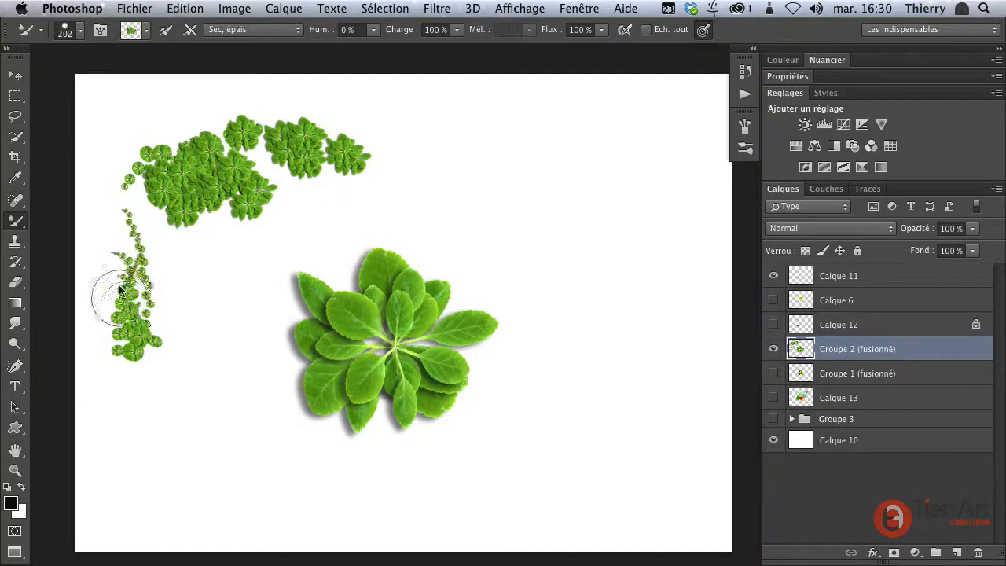
drag(129, 302, 125, 344)
click(132, 415)
mouse_move(142, 421)
mouse_down()
mouse_move(149, 281)
mouse_move(196, 228)
mouse_move(118, 196)
mouse_move(117, 117)
mouse_move(189, 146)
mouse_move(311, 130)
mouse_move(189, 106)
mouse_move(130, 162)
mouse_up()
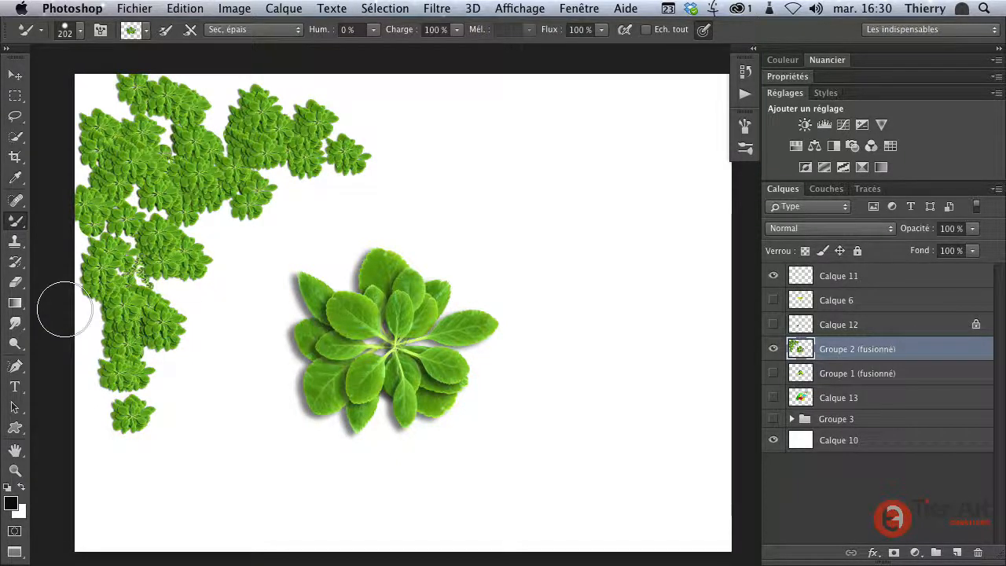
click(41, 30)
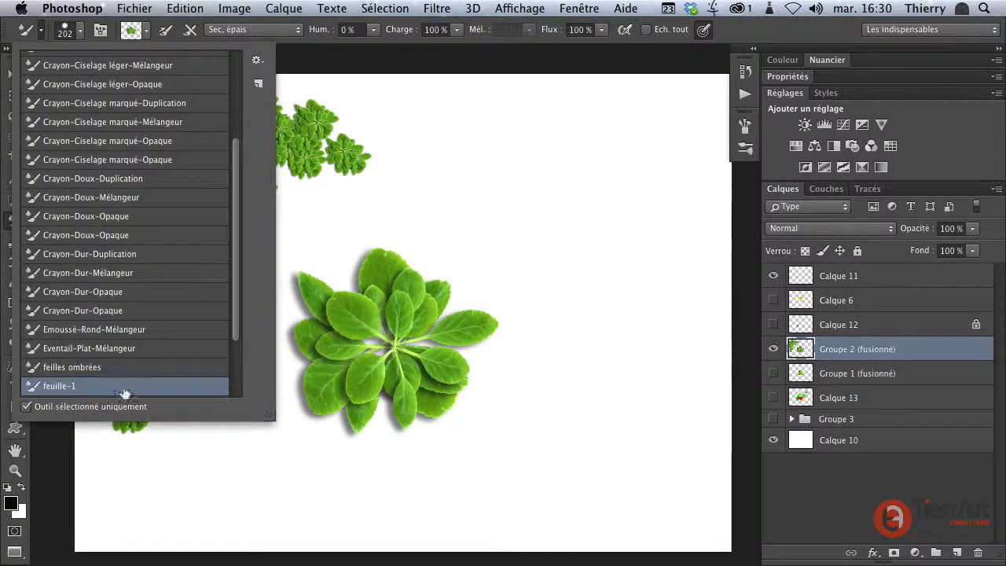
click(44, 33)
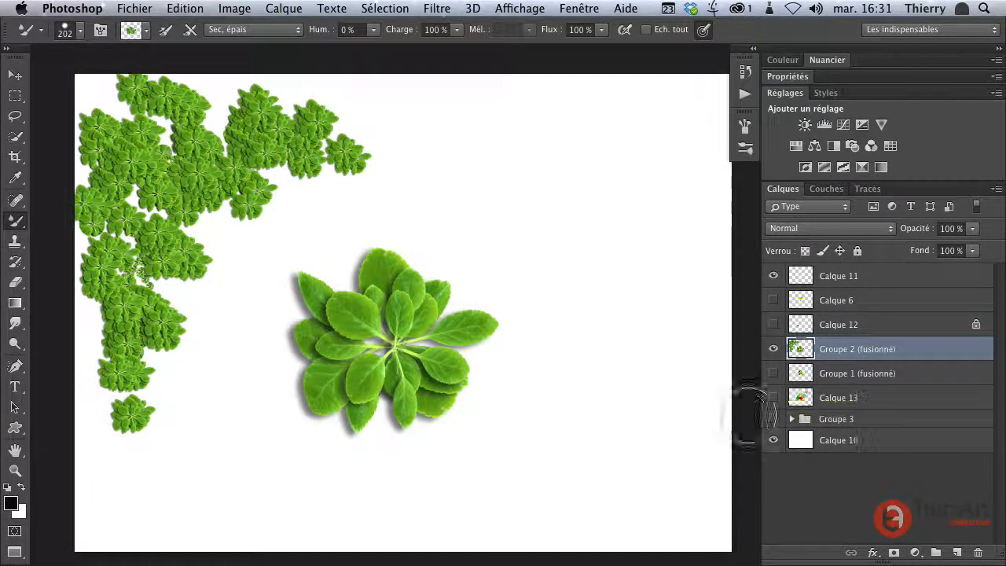
Step: Hide Groupe 2 (fusionné), show and select Calque 12, and sample its grey sphere with a 318 px brush
click(774, 358)
click(803, 326)
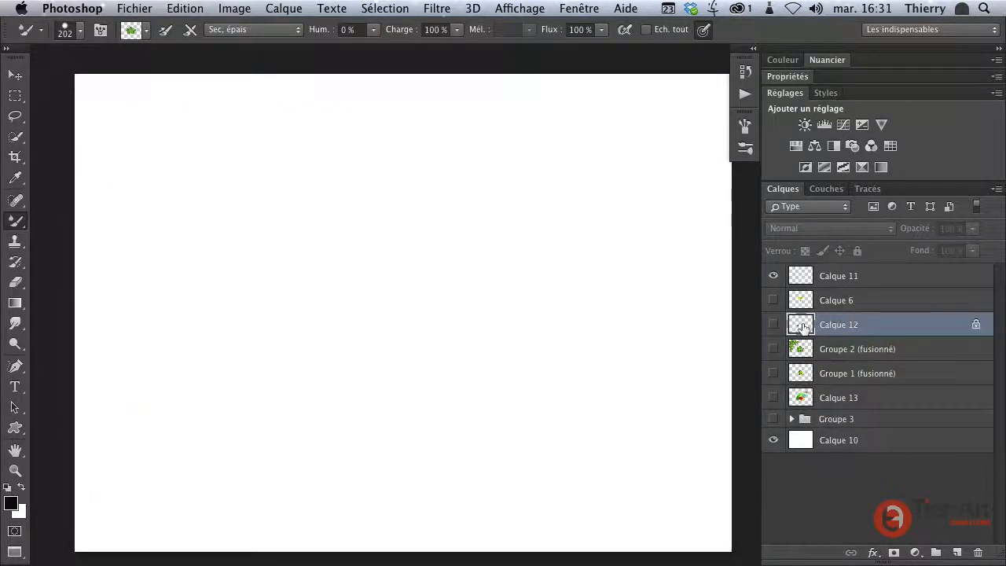
click(774, 324)
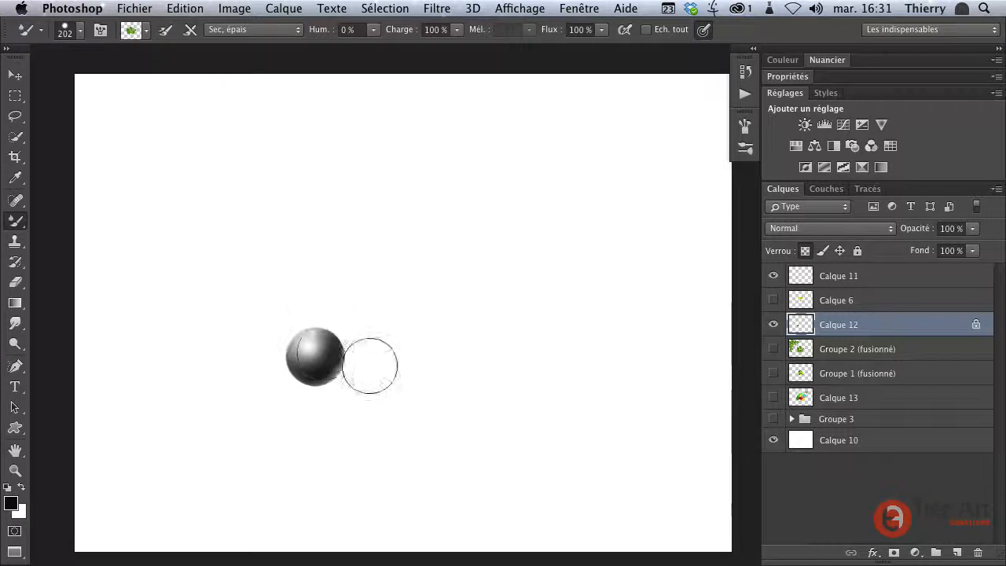
drag(312, 355, 328, 356)
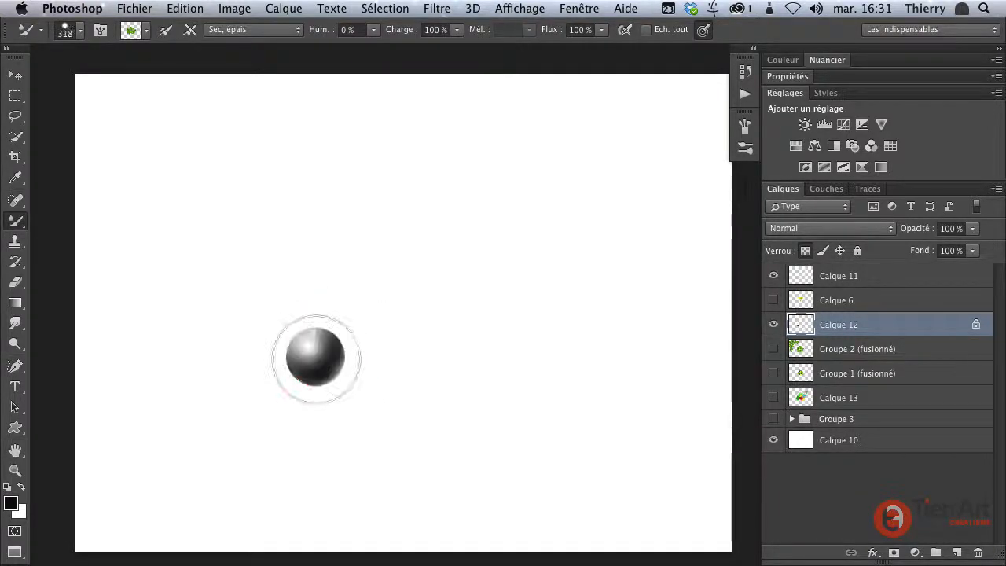
alt+click(316, 355)
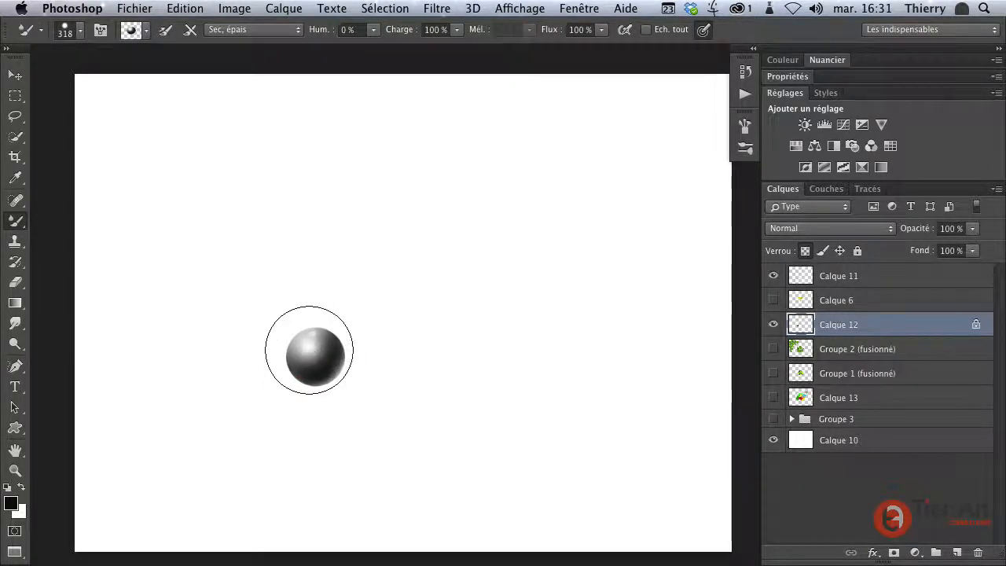
Step: Hide Calque 12 and paint scattered small spheres on Calque 11 across the upper-left canvas, ending with a 95 px brush
click(839, 280)
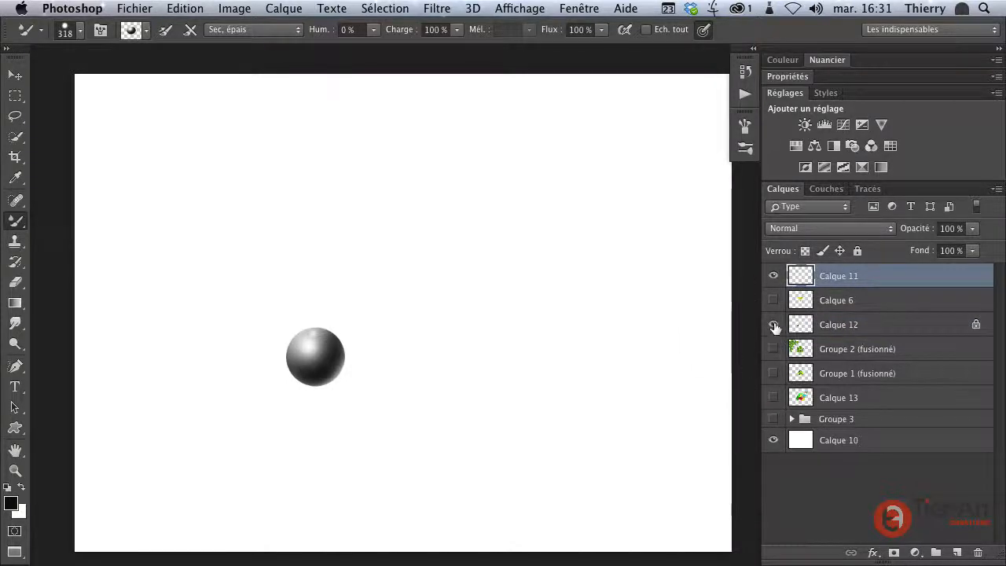
click(774, 324)
drag(227, 192, 165, 200)
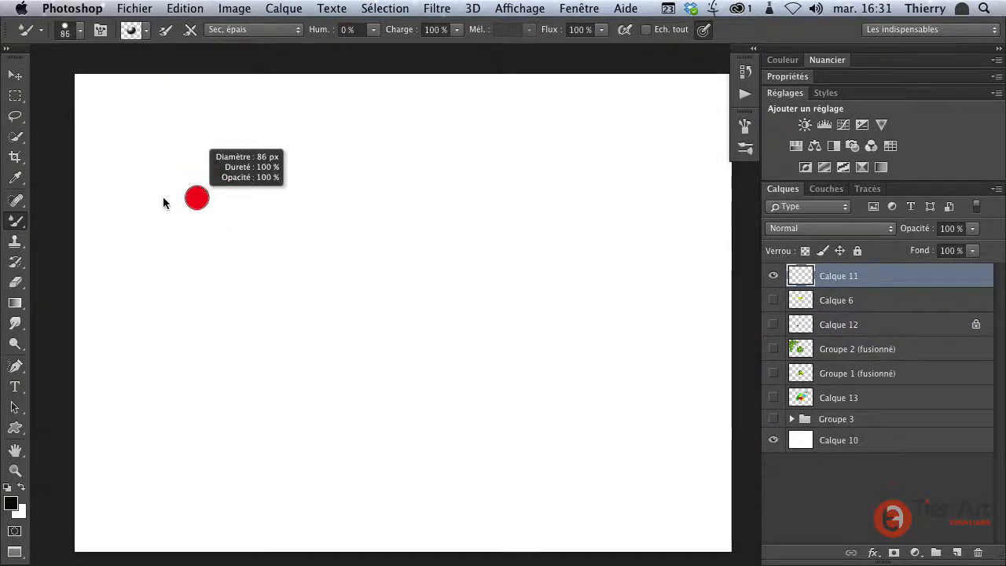
mouse_move(113, 142)
mouse_down()
mouse_move(167, 182)
mouse_move(215, 187)
mouse_move(197, 115)
mouse_move(172, 112)
mouse_move(208, 120)
mouse_move(223, 158)
mouse_move(236, 232)
mouse_move(165, 213)
mouse_move(152, 270)
mouse_move(230, 211)
mouse_move(231, 170)
mouse_move(297, 179)
mouse_move(442, 127)
mouse_up()
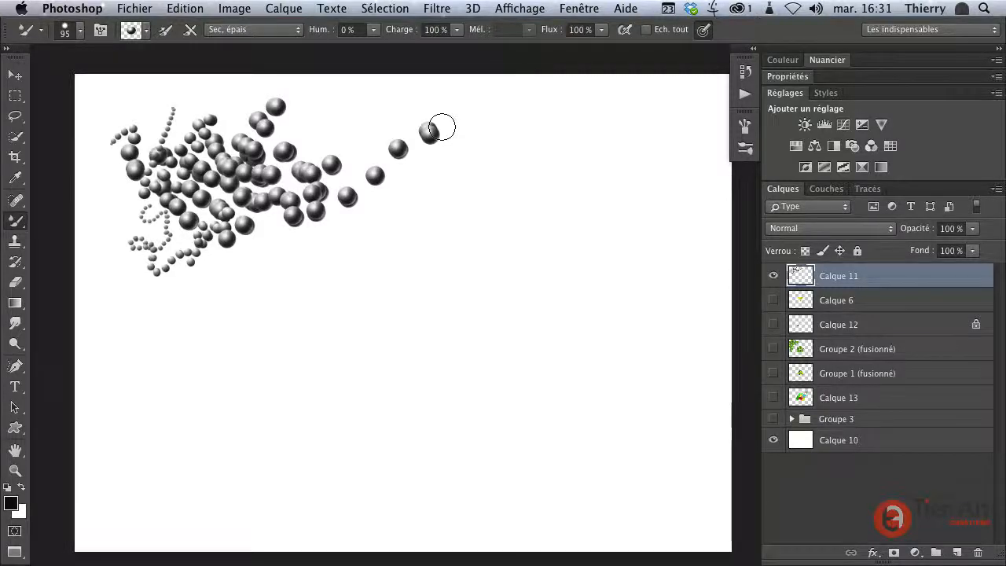
Step: Set the brush tip's spacing (Pas) to 1%, disable Diffusion and Dynamique de forme, and test it with a short stroke
key(F5)
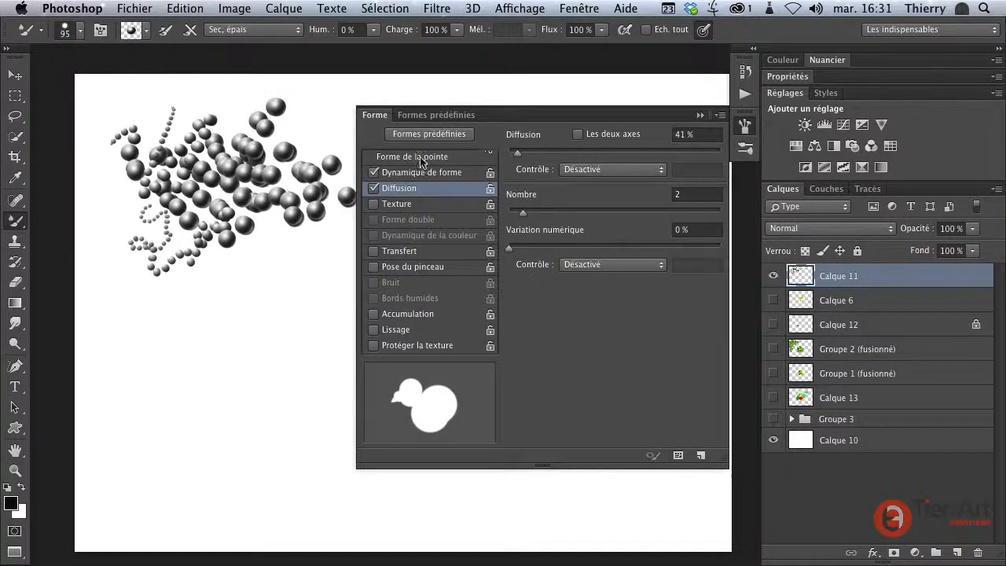
click(421, 158)
drag(631, 398, 474, 397)
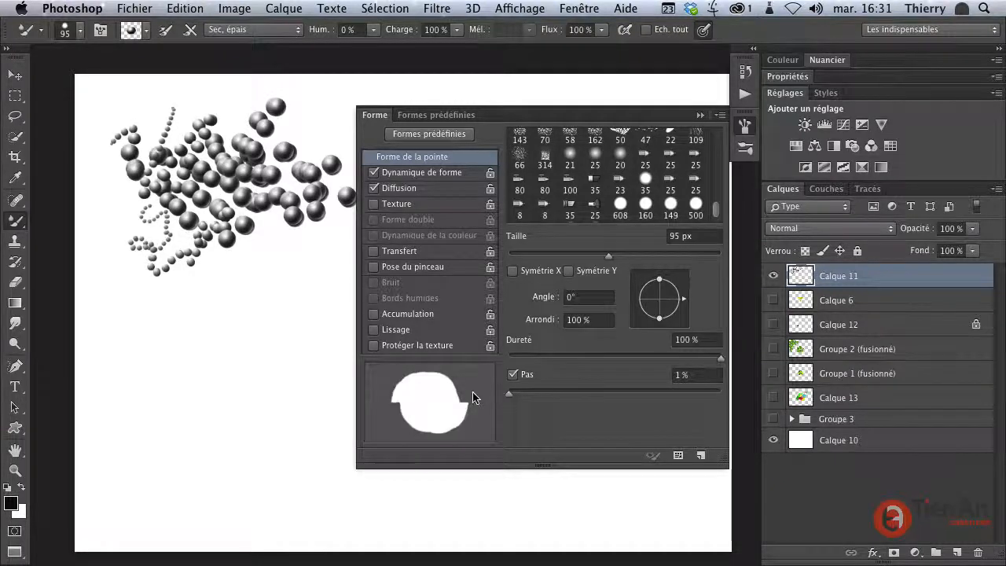
click(374, 189)
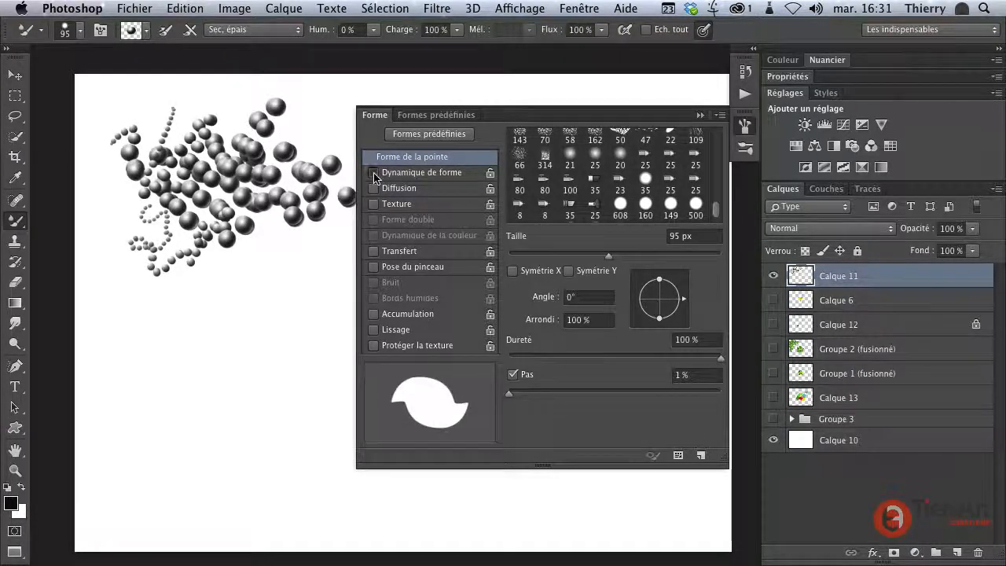
drag(107, 231, 128, 259)
click(743, 126)
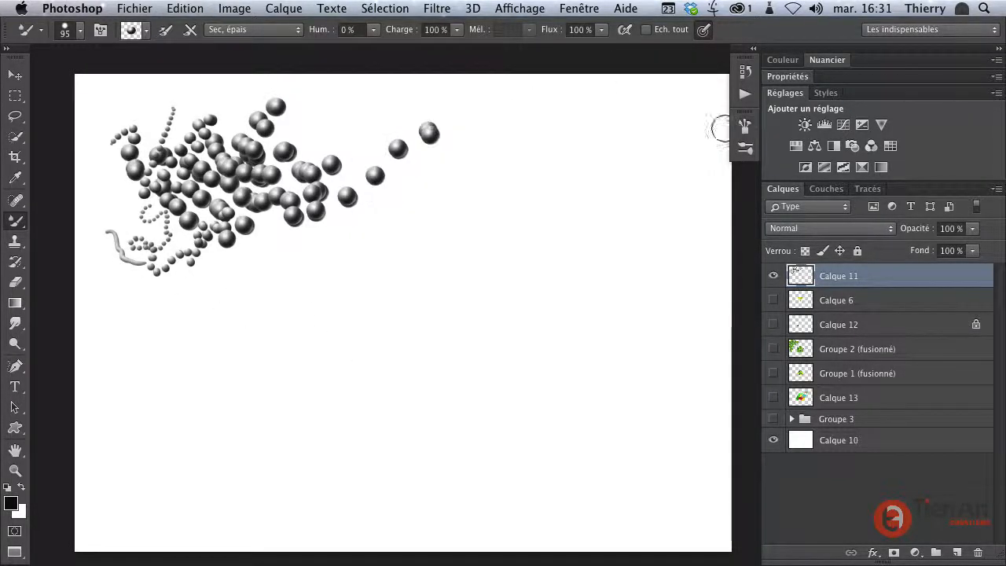
Step: Paint a long wavy grey tube across the canvas and a looping coil beneath it on Calque 11
mouse_move(111, 224)
mouse_down()
mouse_move(140, 240)
mouse_move(195, 316)
mouse_move(284, 206)
mouse_move(303, 255)
mouse_up()
mouse_move(370, 173)
mouse_down()
mouse_move(402, 172)
mouse_move(442, 289)
mouse_move(496, 307)
mouse_move(544, 232)
mouse_up()
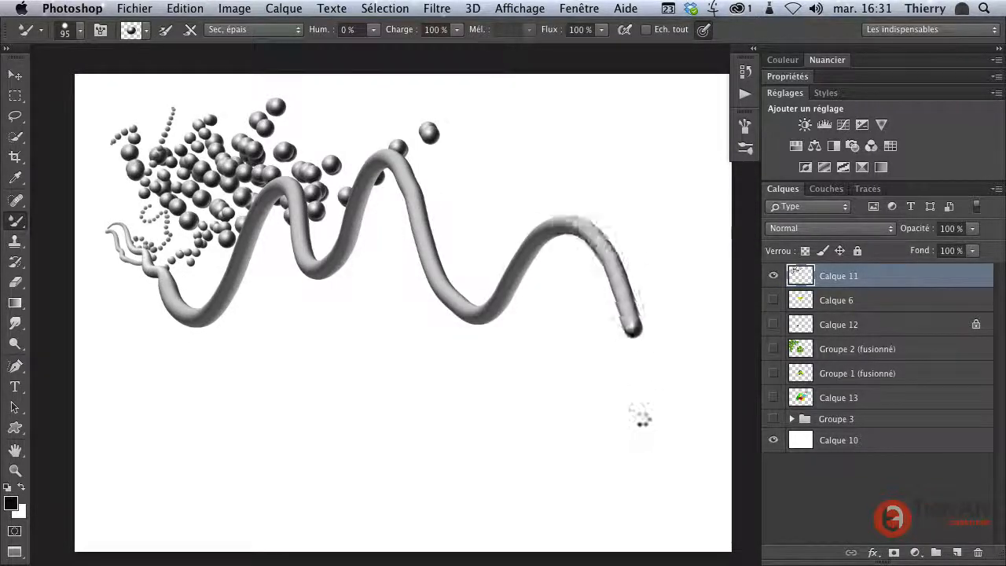
mouse_move(238, 318)
mouse_down()
mouse_move(286, 357)
mouse_move(288, 331)
mouse_move(318, 374)
mouse_move(317, 337)
mouse_move(355, 385)
mouse_move(375, 330)
mouse_move(386, 396)
mouse_move(440, 338)
mouse_move(405, 323)
mouse_up()
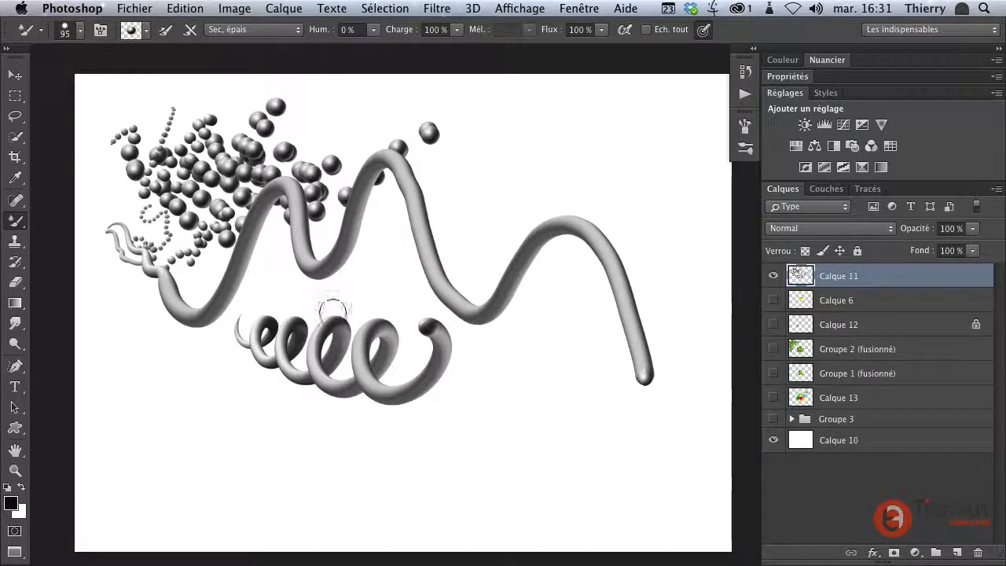
Step: With the Calque 12 sphere shown, clear Calque 11 and paint one wavy grey tube across the upper canvas
click(775, 326)
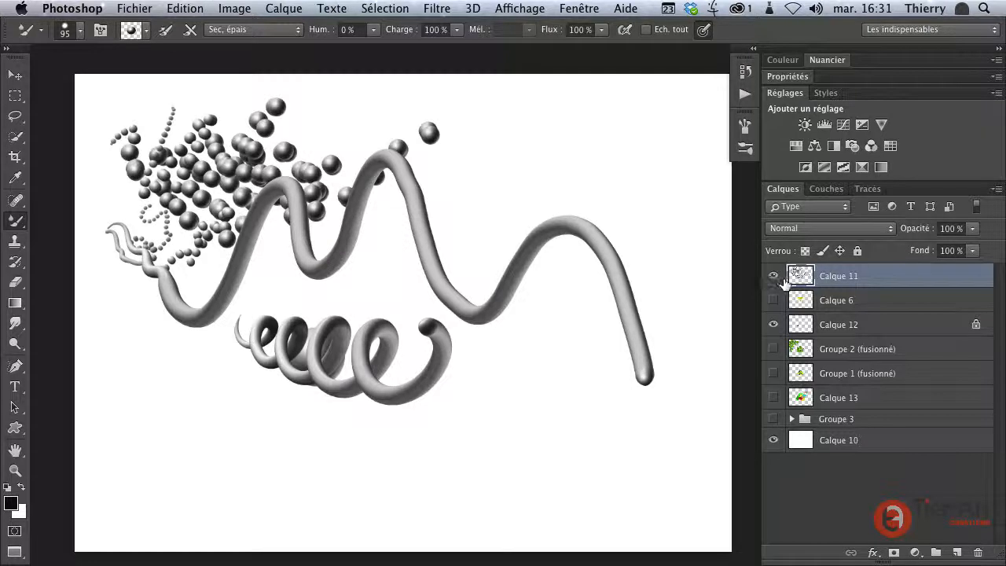
key(super+a)
key(Delete)
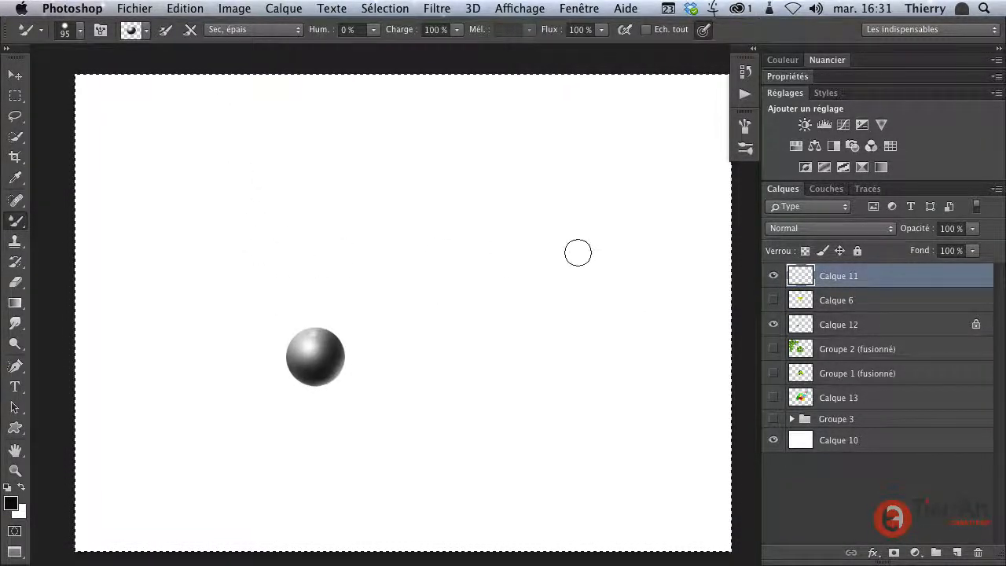
mouse_move(108, 153)
mouse_down()
mouse_move(182, 213)
mouse_move(237, 133)
mouse_move(276, 120)
mouse_move(322, 233)
mouse_move(364, 211)
mouse_move(394, 150)
mouse_move(436, 128)
mouse_move(469, 158)
mouse_move(525, 280)
mouse_move(580, 289)
mouse_move(649, 149)
mouse_move(702, 128)
mouse_up()
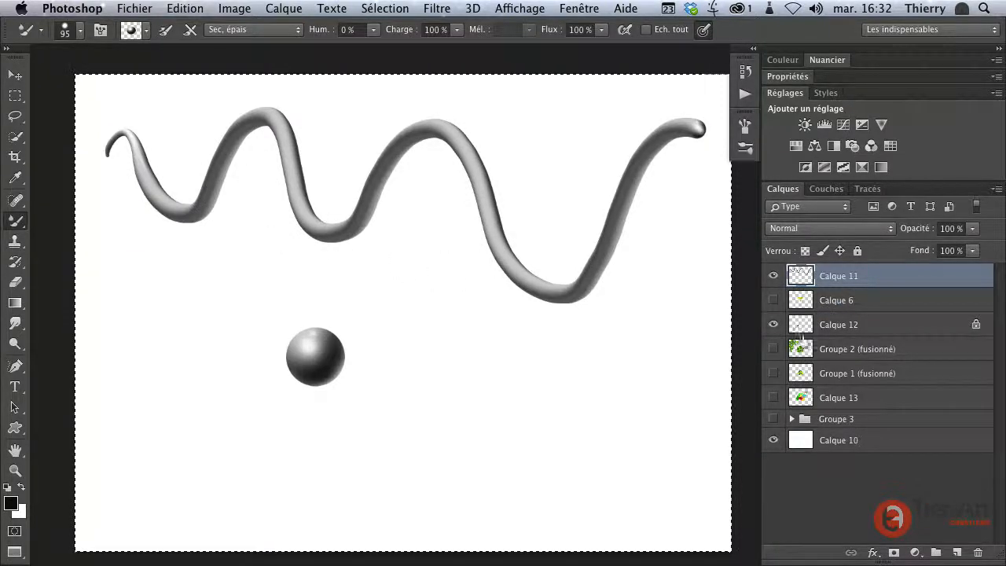
Step: Deselect the canvas and rotate the sphere on Calque 12 by -165° so its highlight faces downward
click(834, 334)
key(super+d)
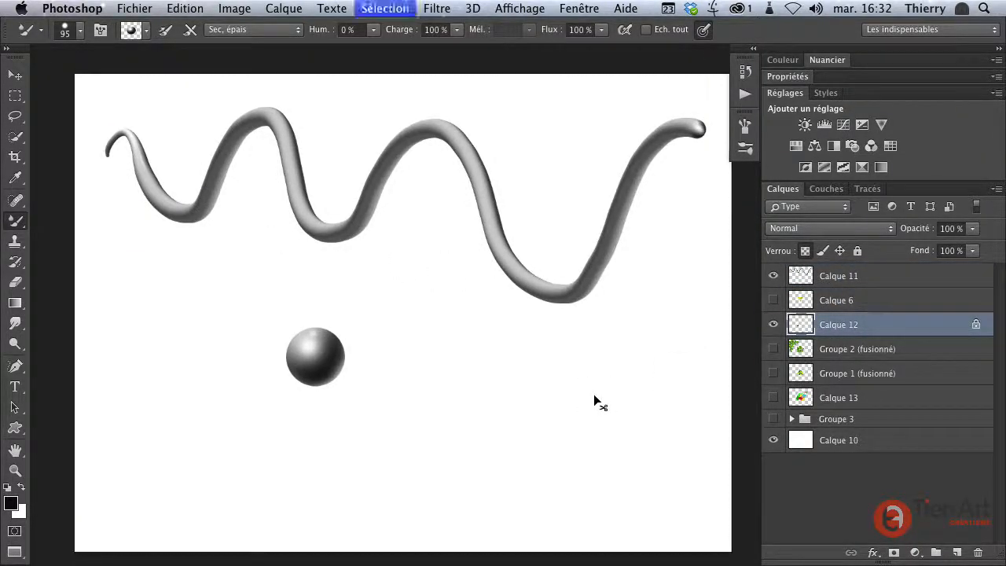
key(super+t)
drag(360, 371, 267, 272)
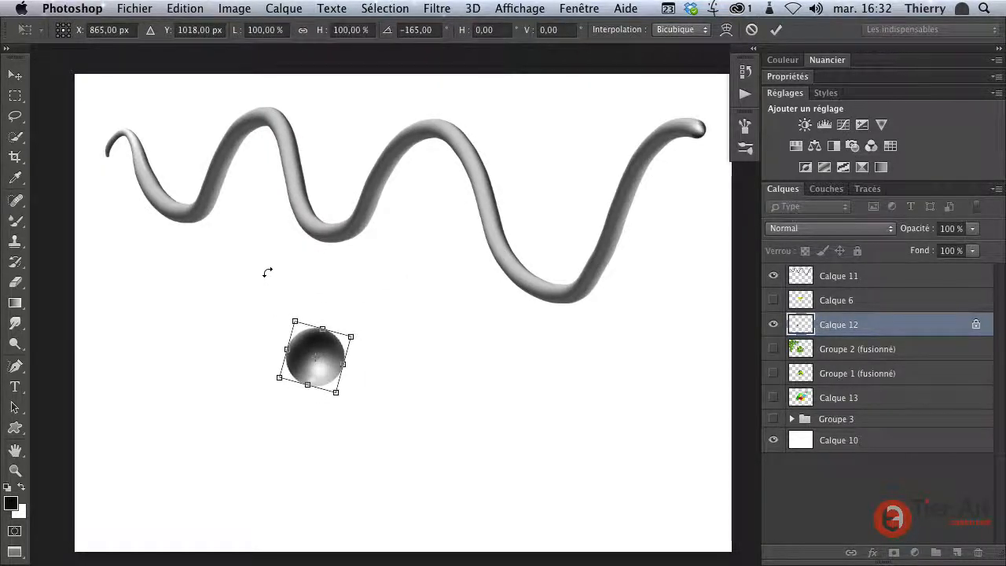
key(Return)
key(b)
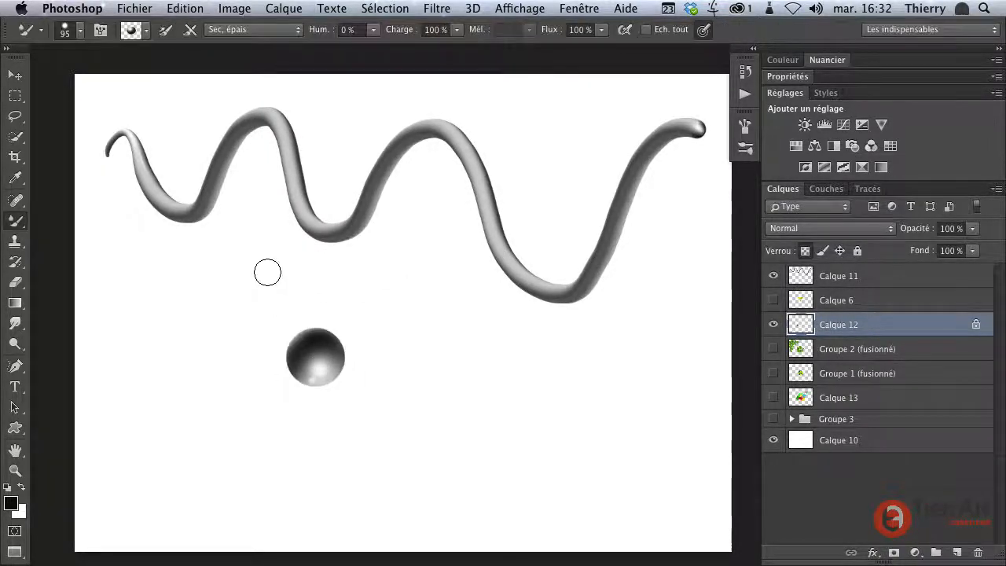
Step: Sample the rotated sphere with the Mixer Brush at 260 px, and reduce the brush to 65 px
mouse_move(334, 363)
mouse_down()
mouse_move(363, 356)
mouse_move(318, 357)
mouse_up()
key(super+z)
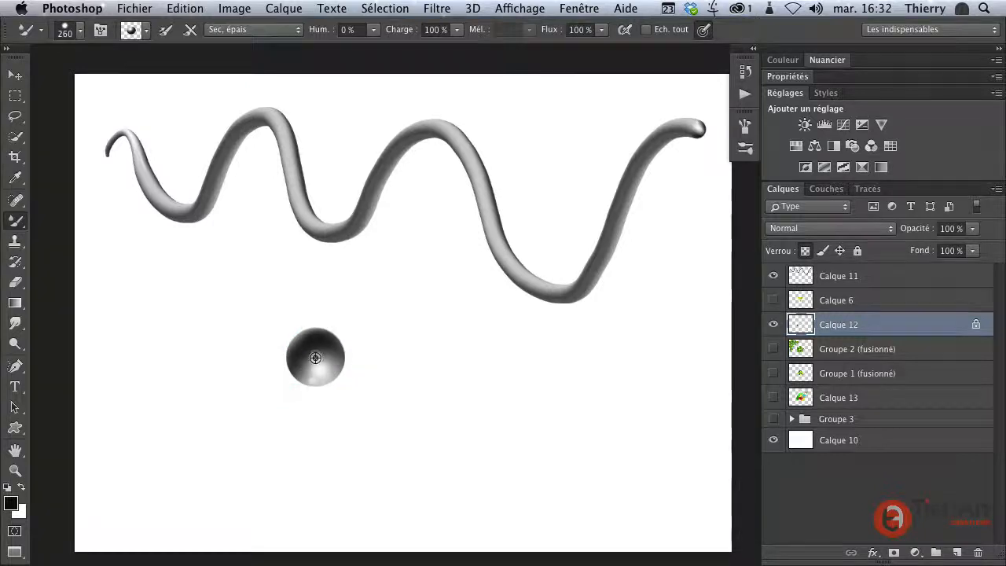
alt+click(316, 358)
drag(343, 283, 318, 287)
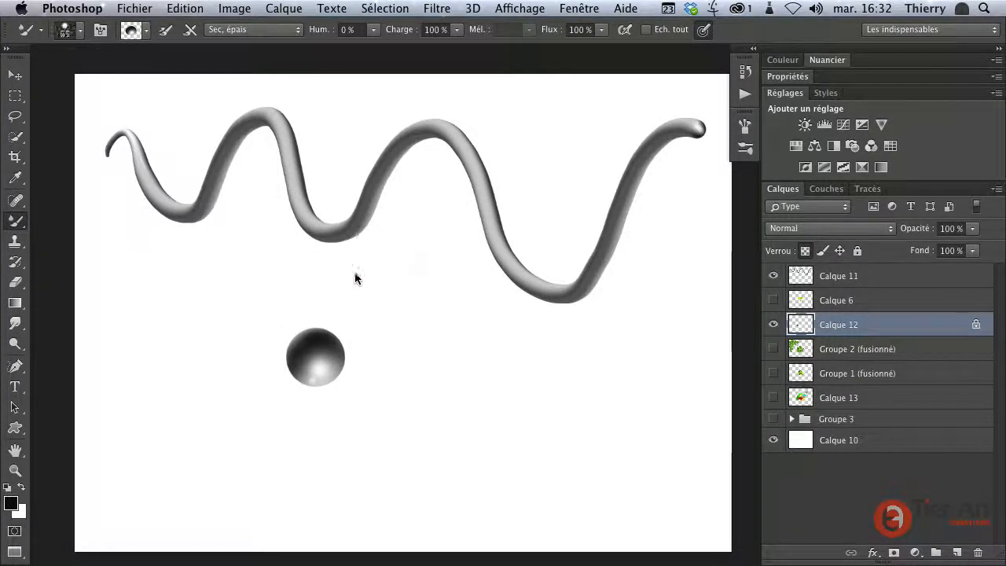
Step: Paint a wavy tube on Calque 11 beneath the first one, ending in a large loop around the right side of the canvas
click(845, 279)
mouse_move(114, 236)
mouse_down()
mouse_move(181, 285)
mouse_move(255, 226)
mouse_up()
mouse_move(265, 261)
mouse_down()
mouse_move(305, 288)
mouse_move(358, 234)
mouse_move(401, 217)
mouse_move(423, 303)
mouse_move(471, 351)
mouse_move(559, 246)
mouse_move(609, 285)
mouse_move(618, 381)
mouse_move(669, 428)
mouse_move(680, 279)
mouse_move(559, 178)
mouse_move(478, 282)
mouse_move(589, 404)
mouse_up()
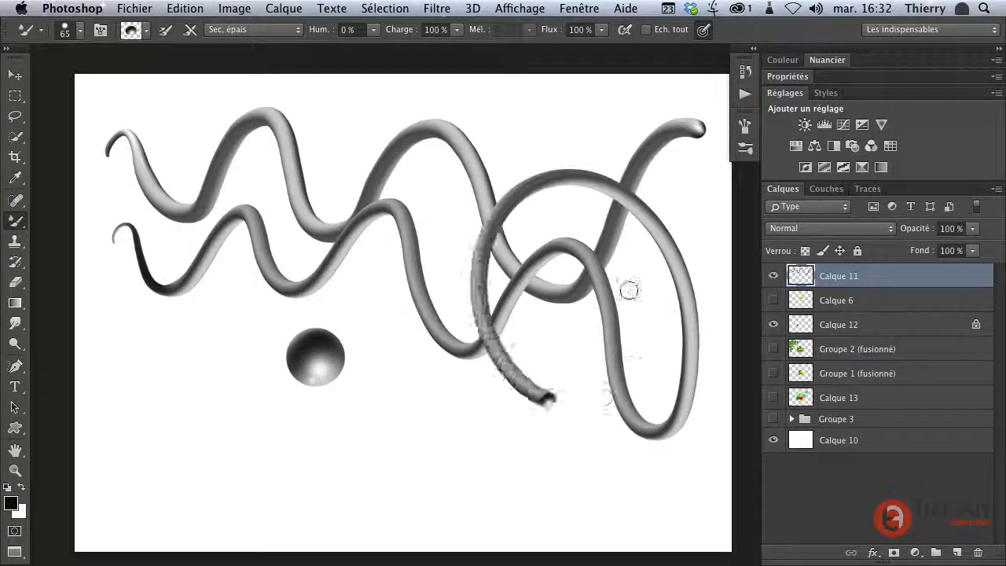
Step: Hide the Calque 12 sphere and erase everything painted on Calque 11
click(772, 276)
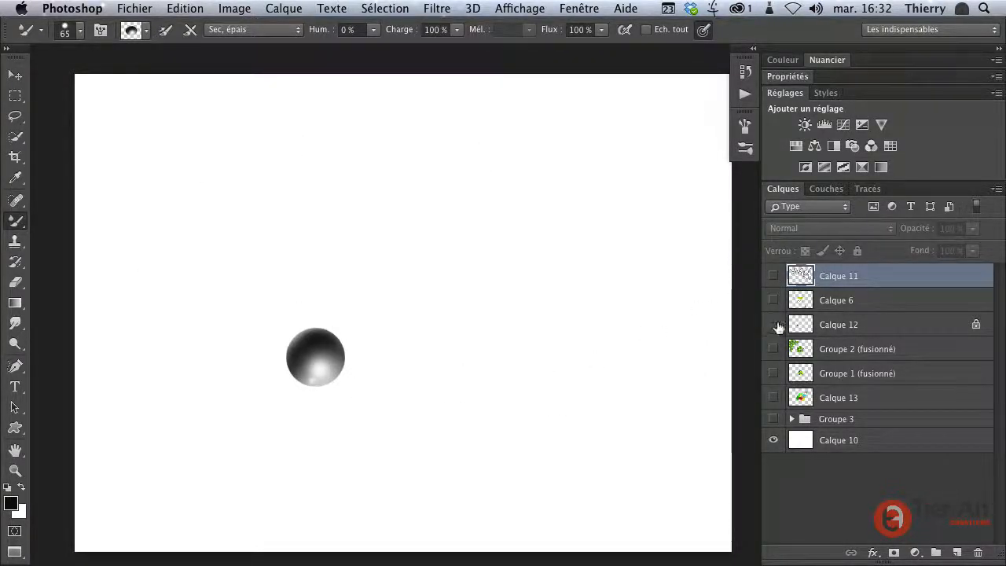
click(773, 325)
click(772, 276)
key(ctrl+a)
key(Delete)
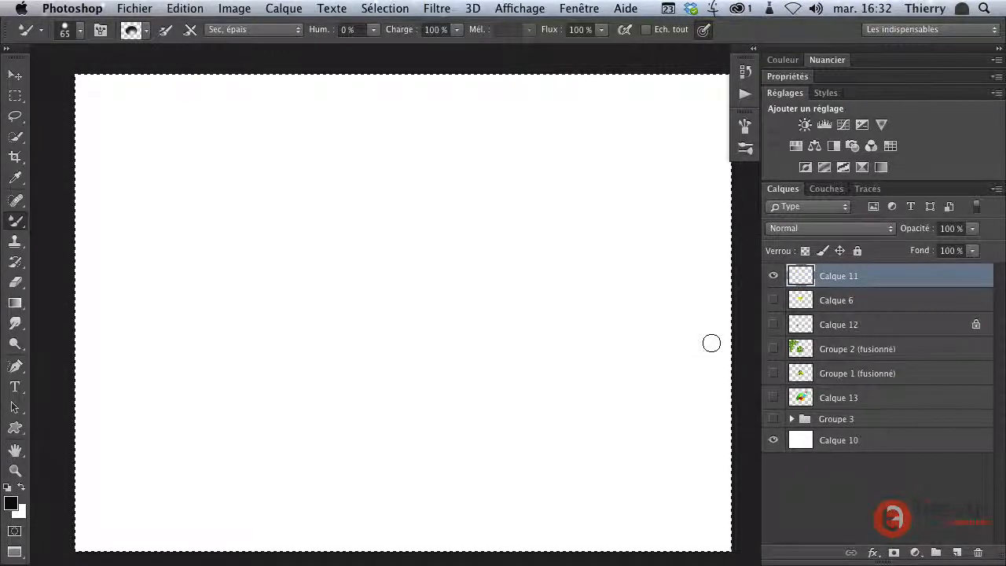
Step: Display the spiral work path (Tracé de travail) over the empty Calque 11 and remove the selection
click(869, 189)
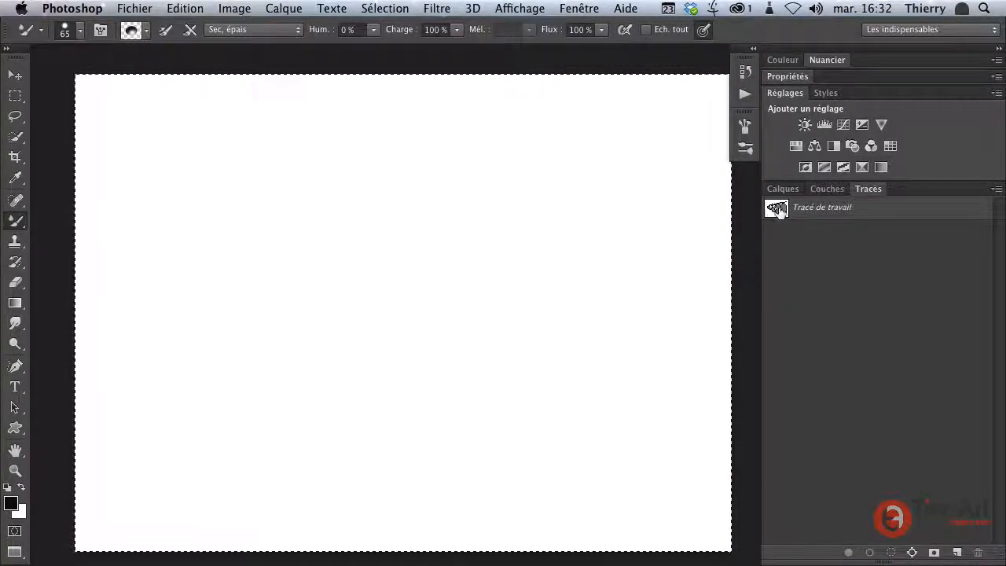
click(776, 208)
key(F7)
key(ctrl+d)
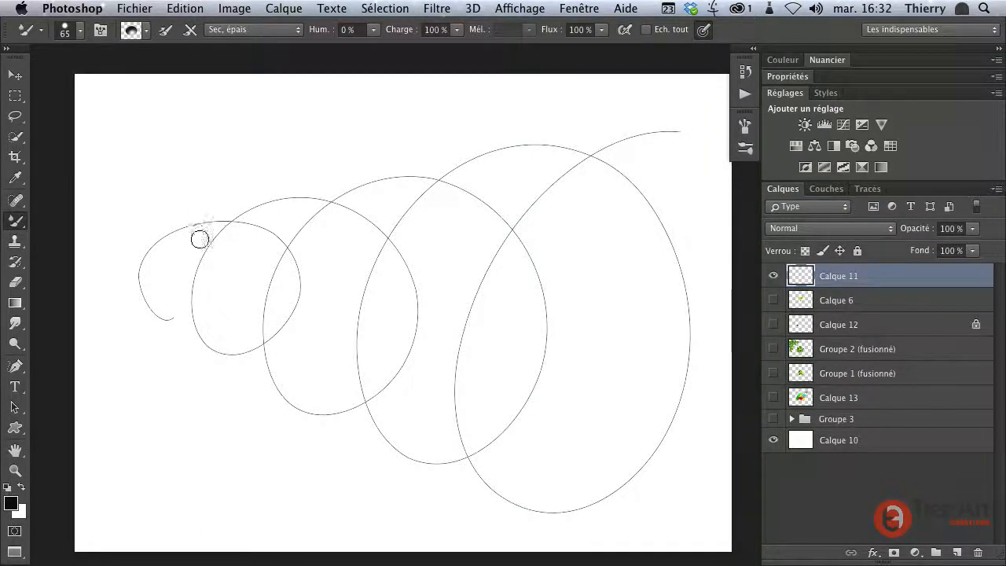
Step: Stroke the spiral path on Calque 11 with Outil Pinceau mélangeur, leaving Simuler la pression off
key(p)
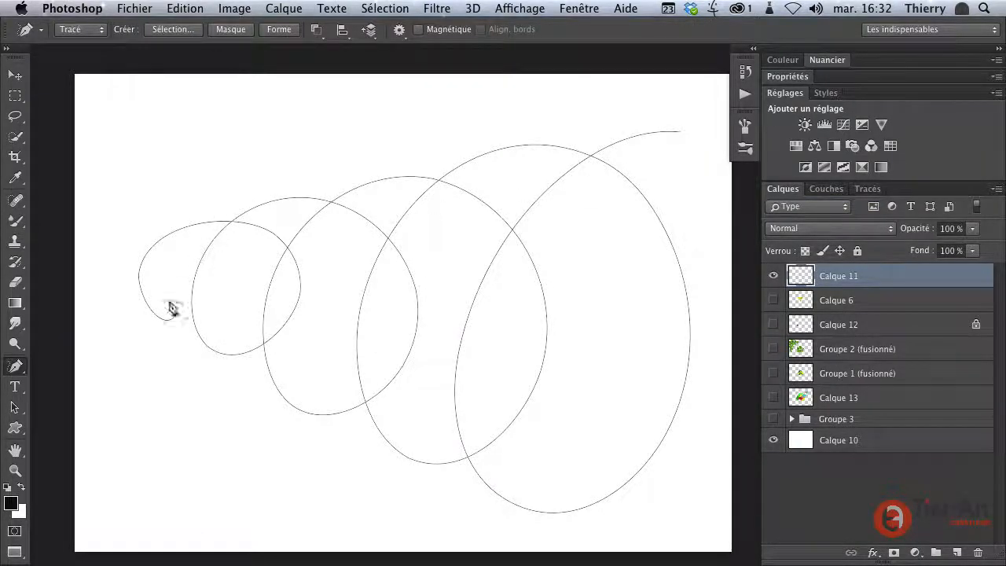
right_click(214, 234)
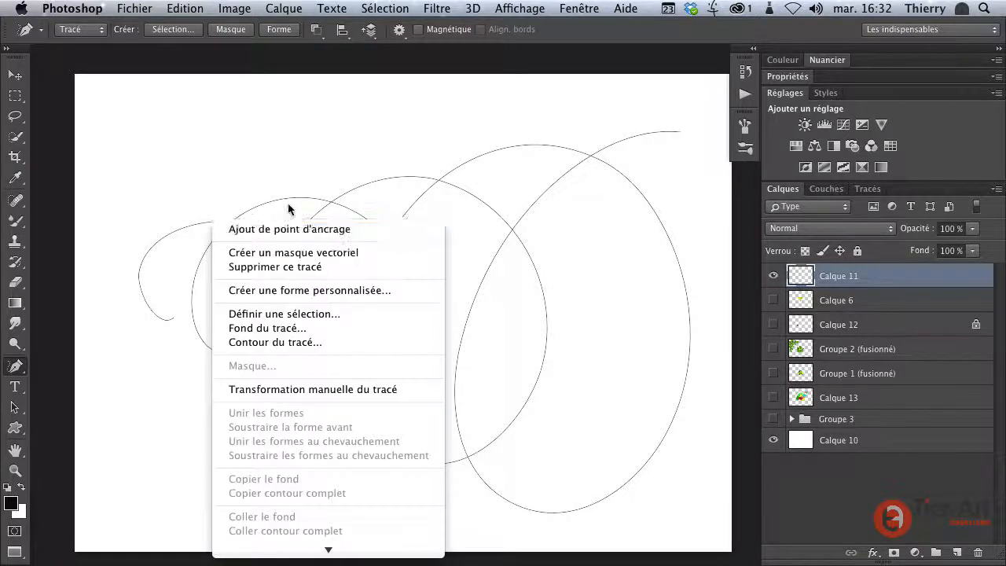
click(315, 341)
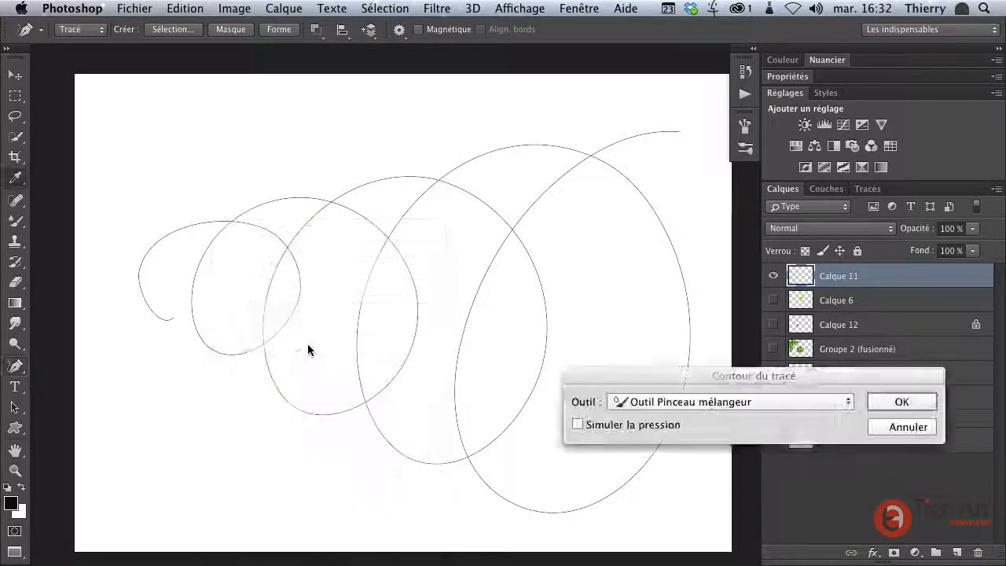
drag(670, 369, 248, 168)
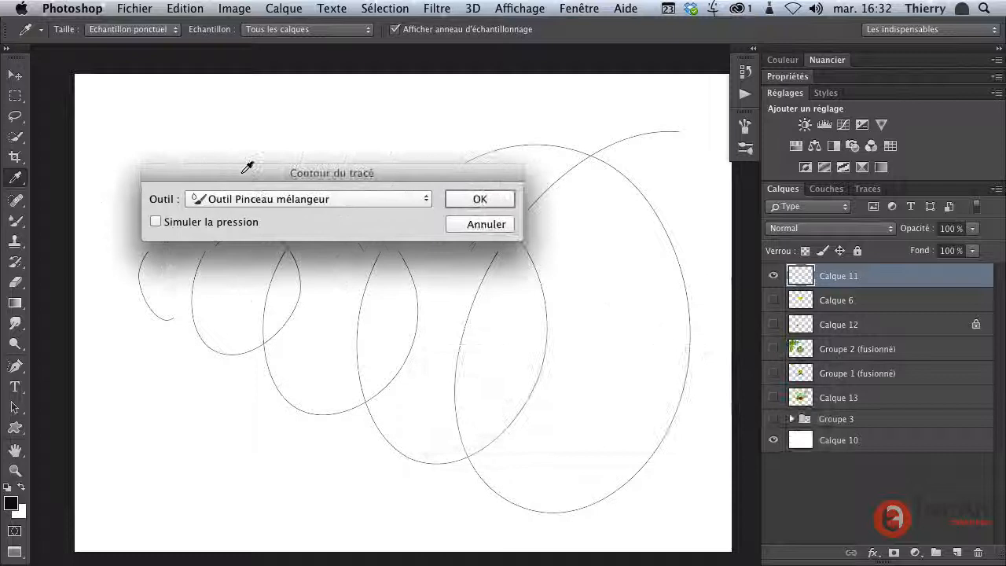
click(425, 206)
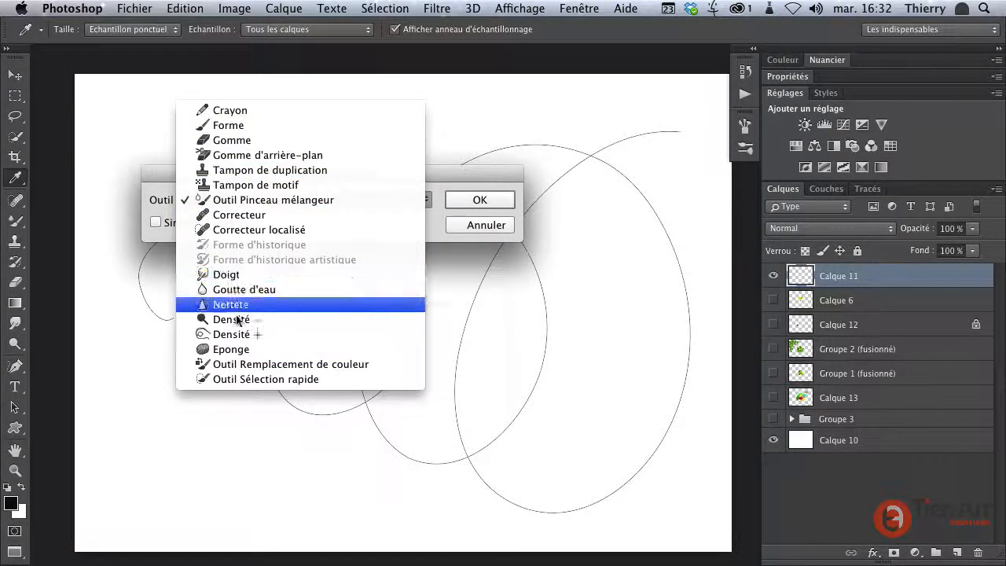
click(242, 203)
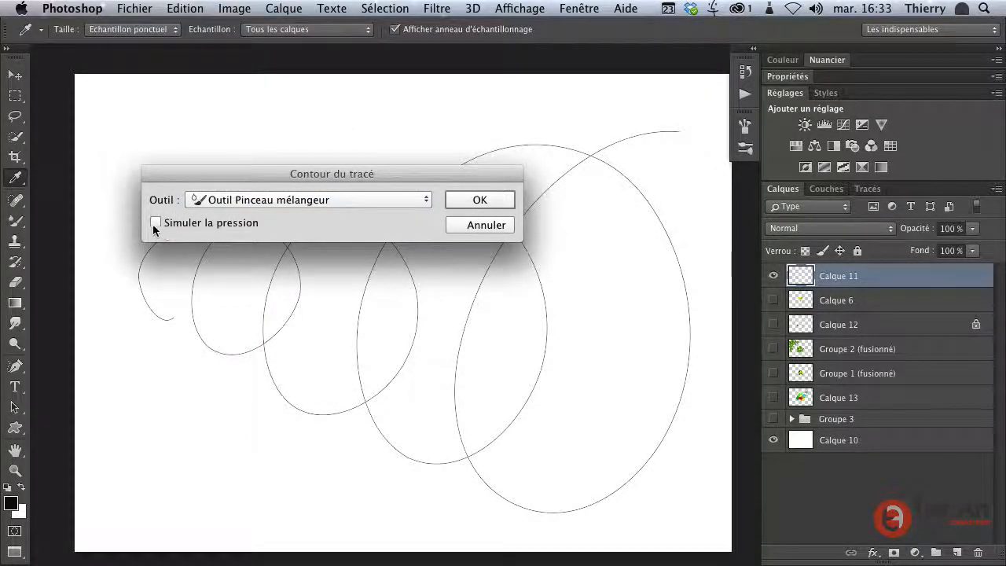
click(467, 206)
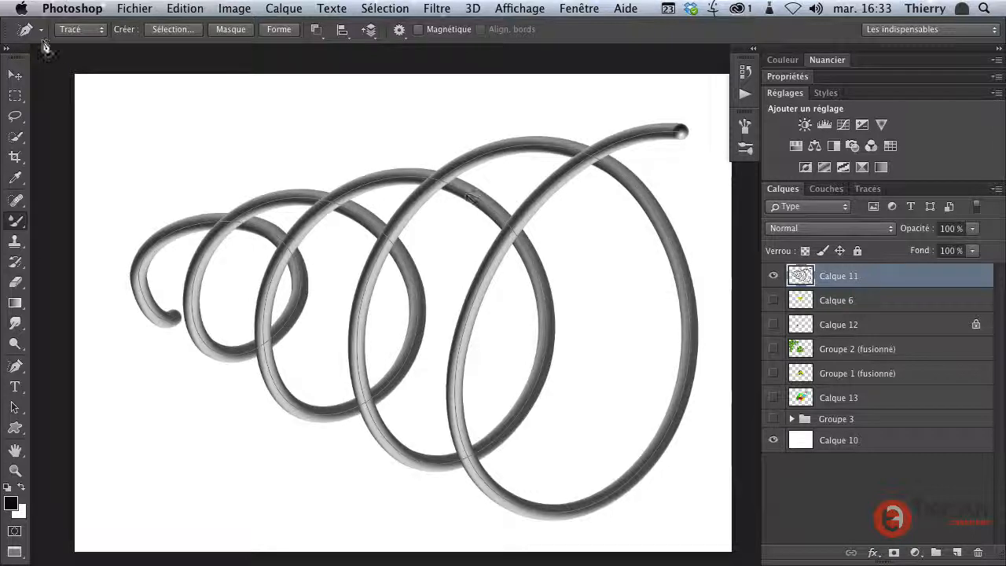
Step: Return to the Mixer Brush and look through its saved tool presets, from the airbrushes to serpentin
click(42, 32)
click(43, 32)
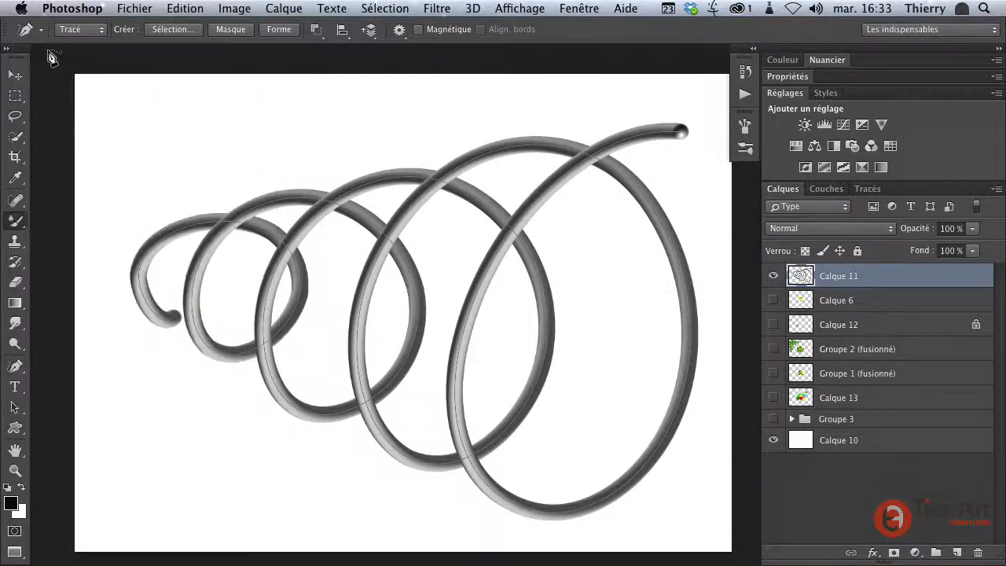
click(40, 31)
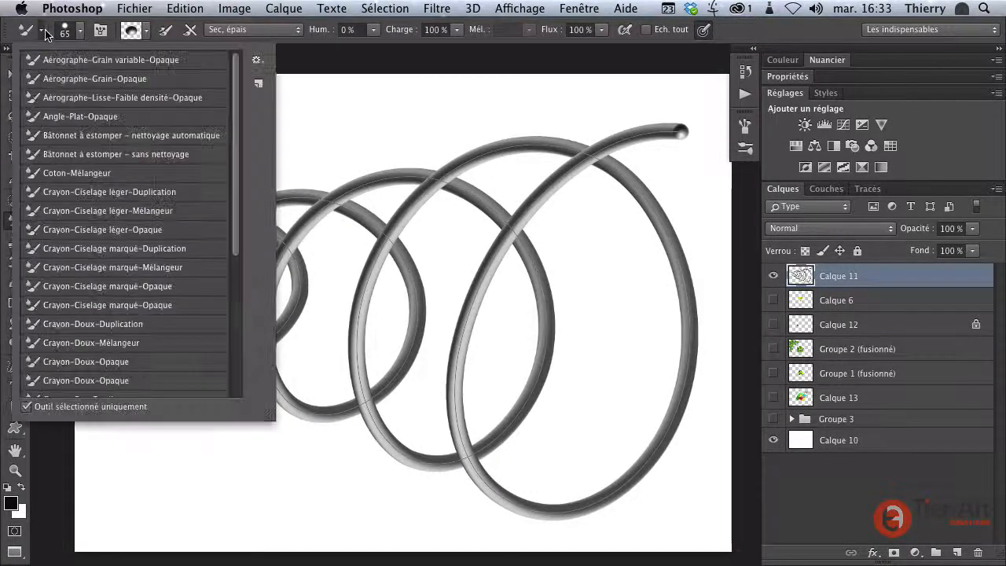
drag(236, 131, 238, 313)
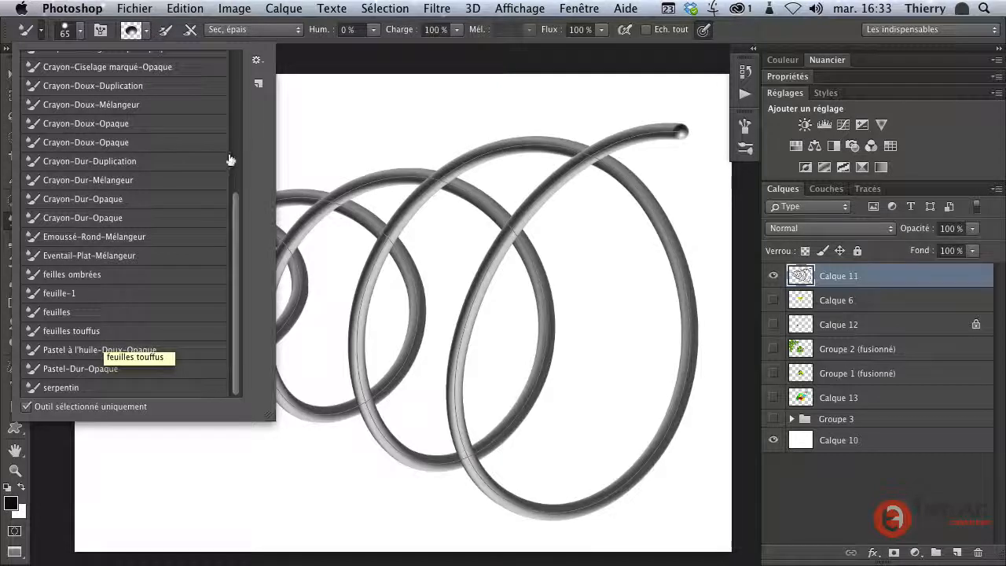
drag(237, 197, 237, 59)
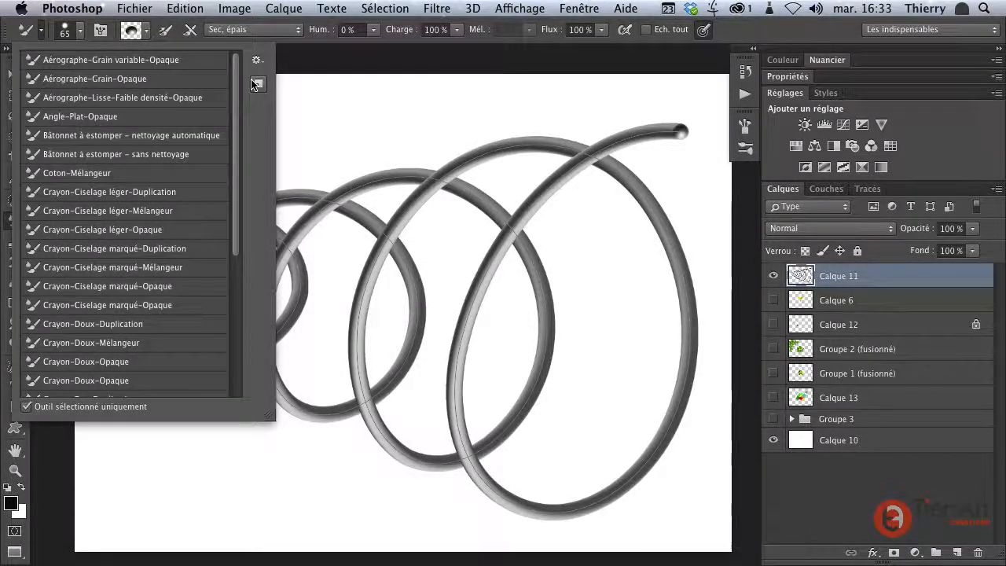
click(45, 36)
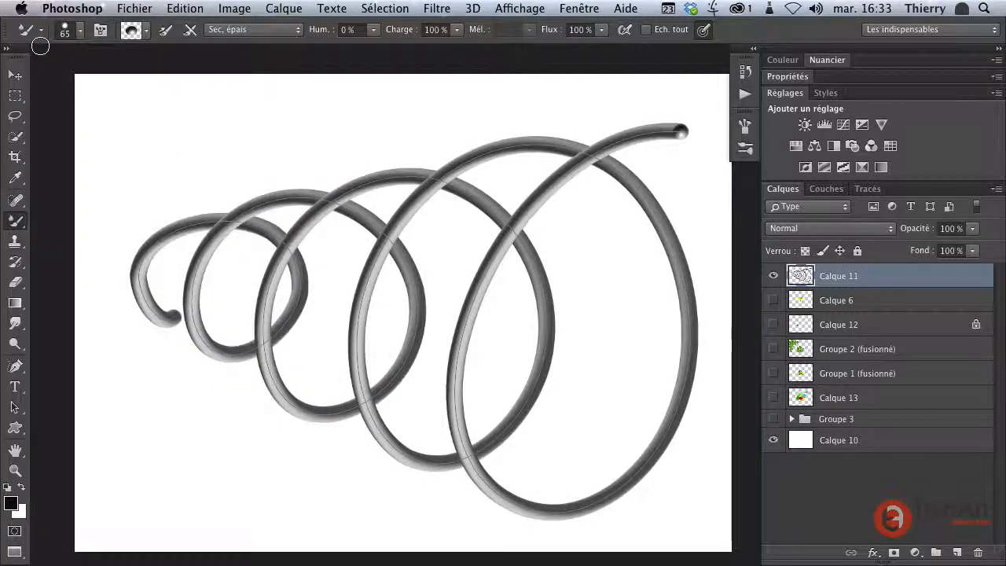